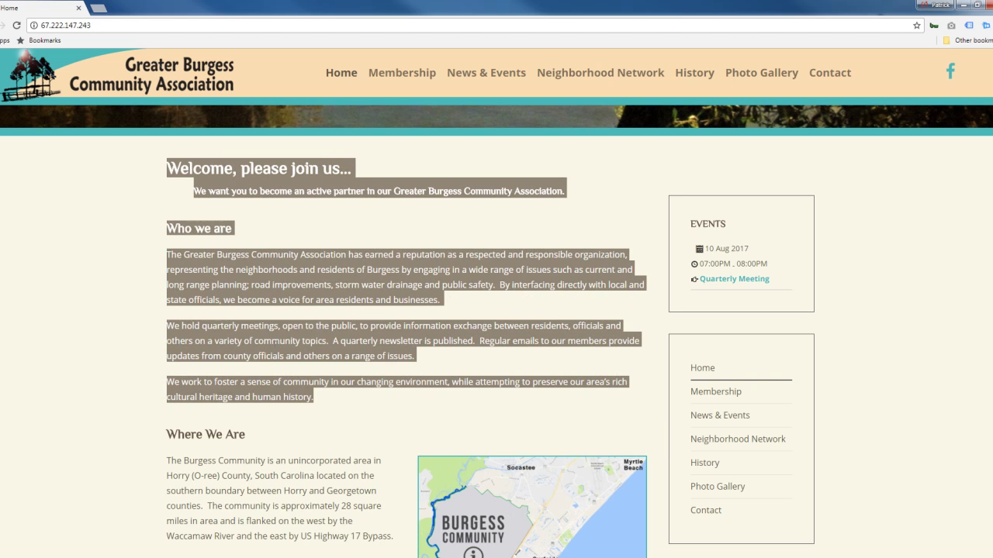
Step: Look through the site's History page and return to the Home page
click(133, 324)
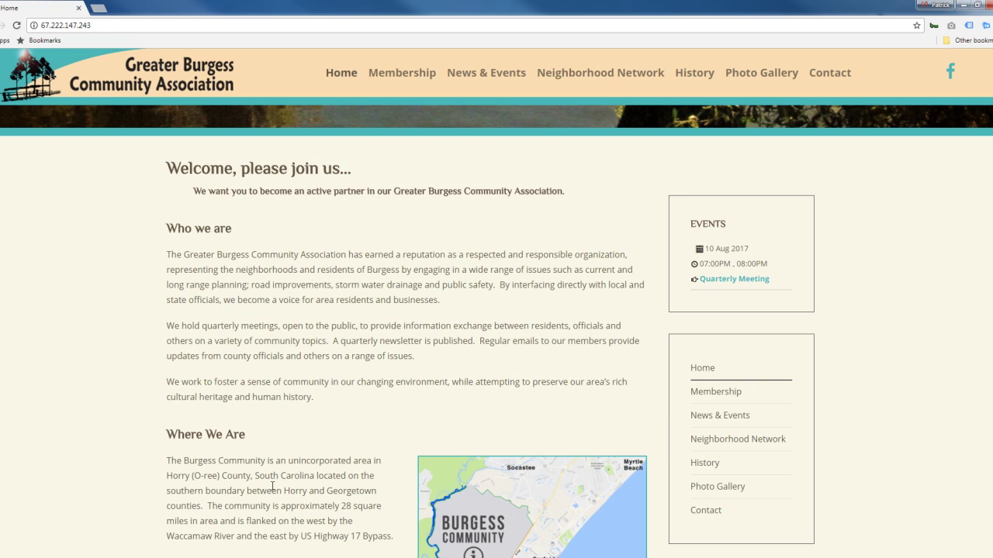
click(696, 75)
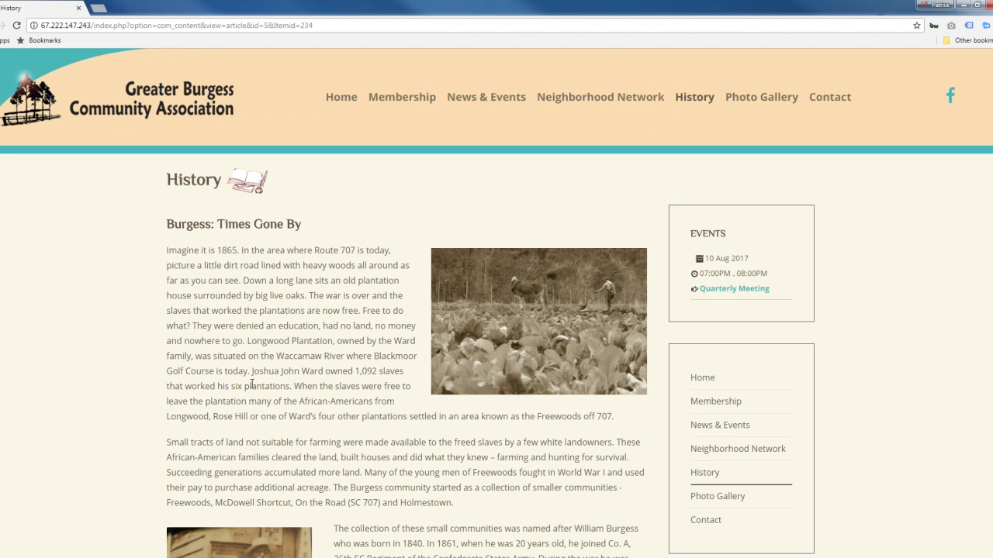
scroll(347, 383, down, 3)
scroll(353, 383, up, 3)
click(342, 102)
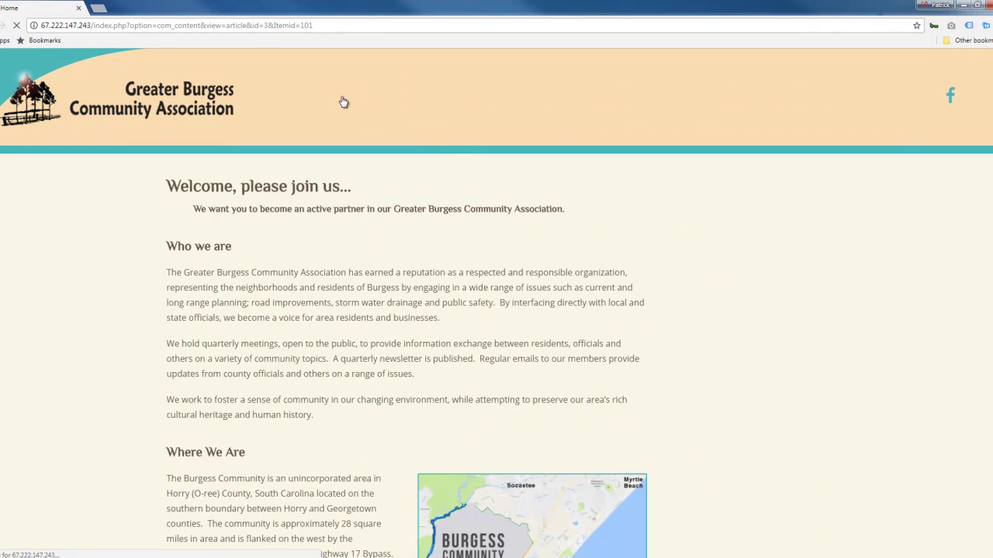
Step: Log in through the News & Events page's login form, entering the account username and password with Remember Me enabled
click(506, 101)
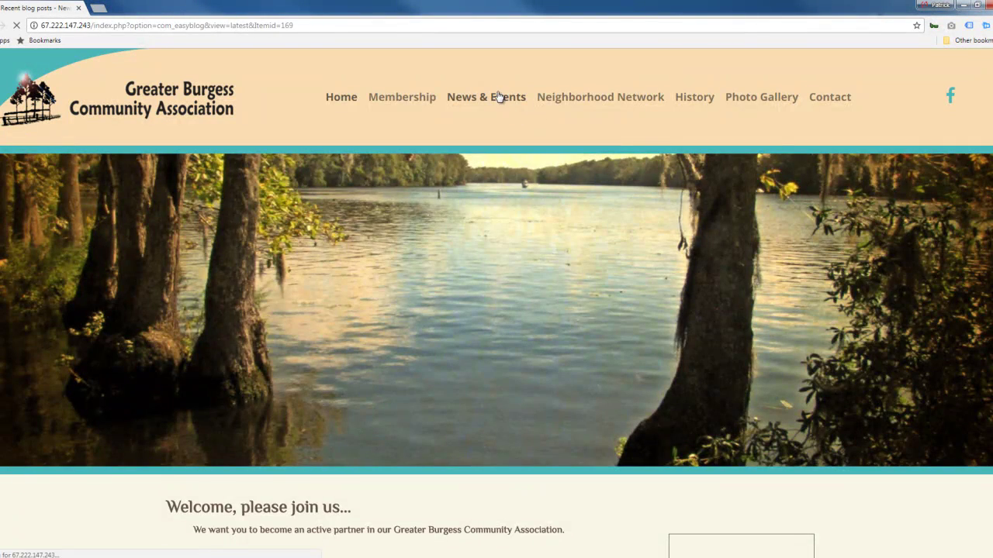
scroll(496, 325, down, 10)
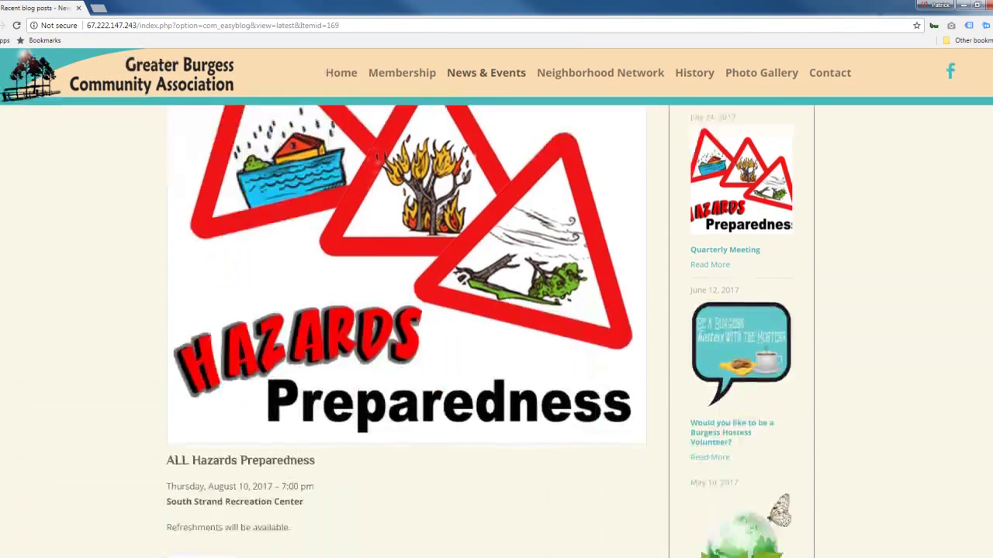
click(712, 332)
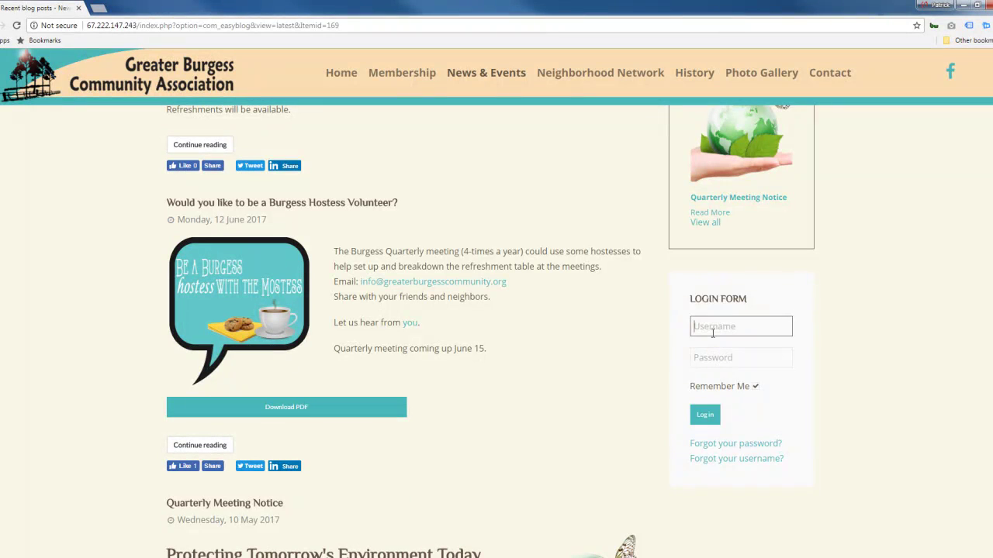
text(g)
click(725, 345)
click(714, 358)
right_click(714, 359)
click(737, 423)
click(710, 414)
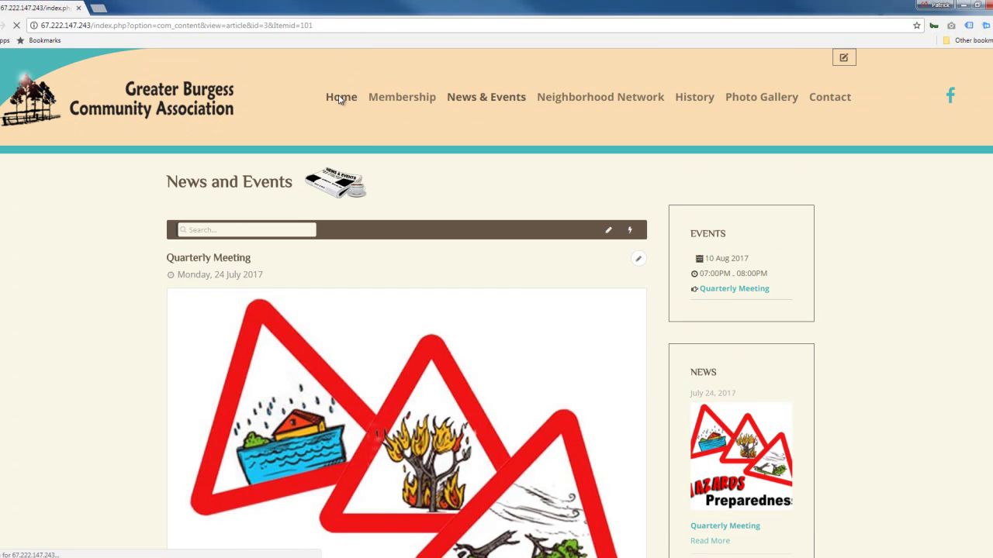
Step: Open the Home page's welcome article for editing and bring its content editor into view
click(339, 99)
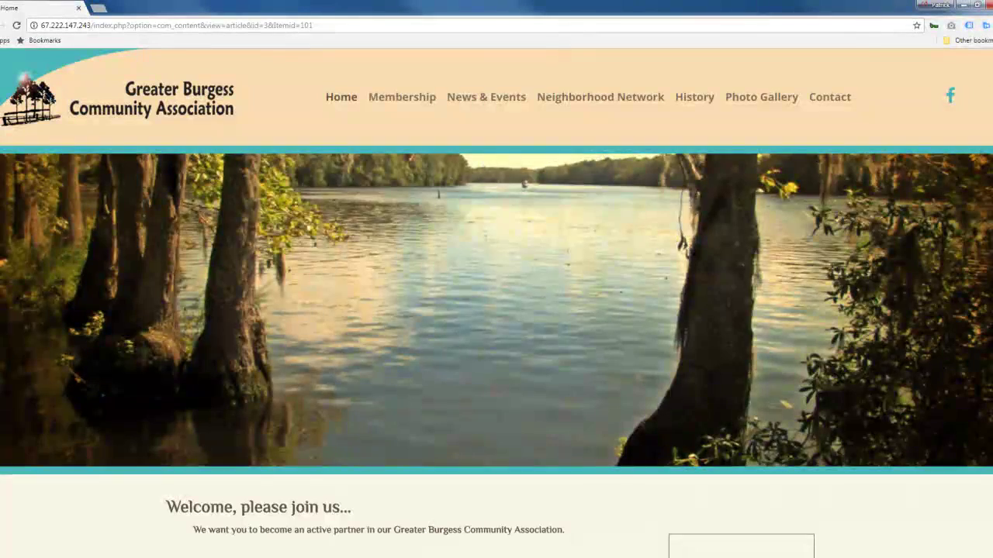
scroll(496, 310, down, 15)
scroll(764, 421, down, 2)
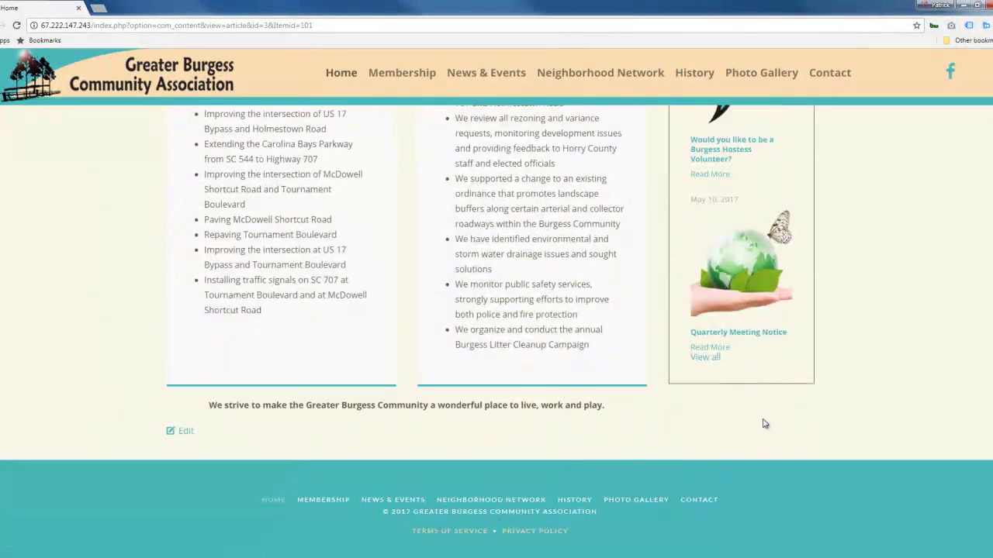
click(186, 432)
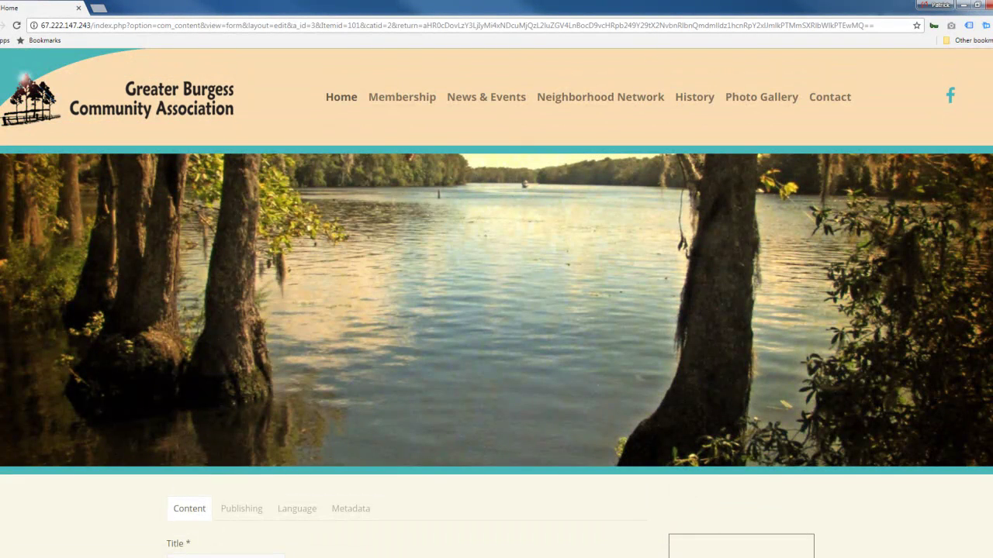
scroll(496, 326, down, 5)
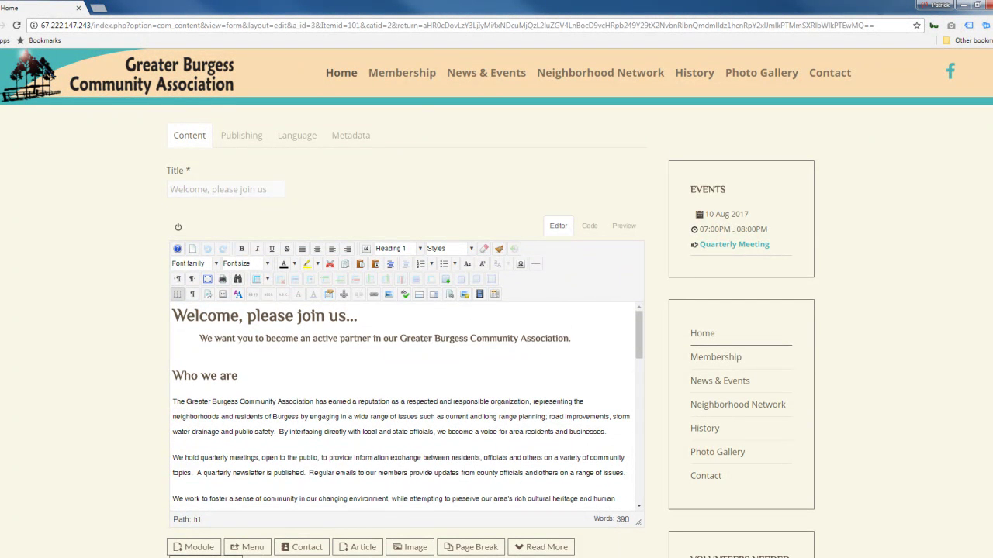
scroll(490, 333, down, 1)
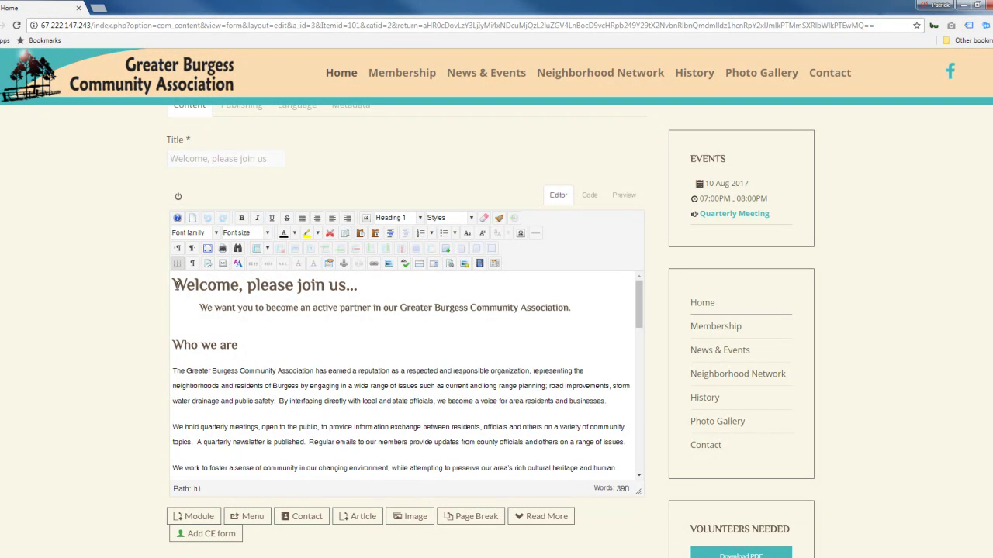
Step: Color the letter W of "Welcome" in the "Welcome, please join us..." heading cyan
mouse_move(174, 286)
mouse_down()
mouse_move(201, 286)
mouse_move(186, 285)
mouse_up()
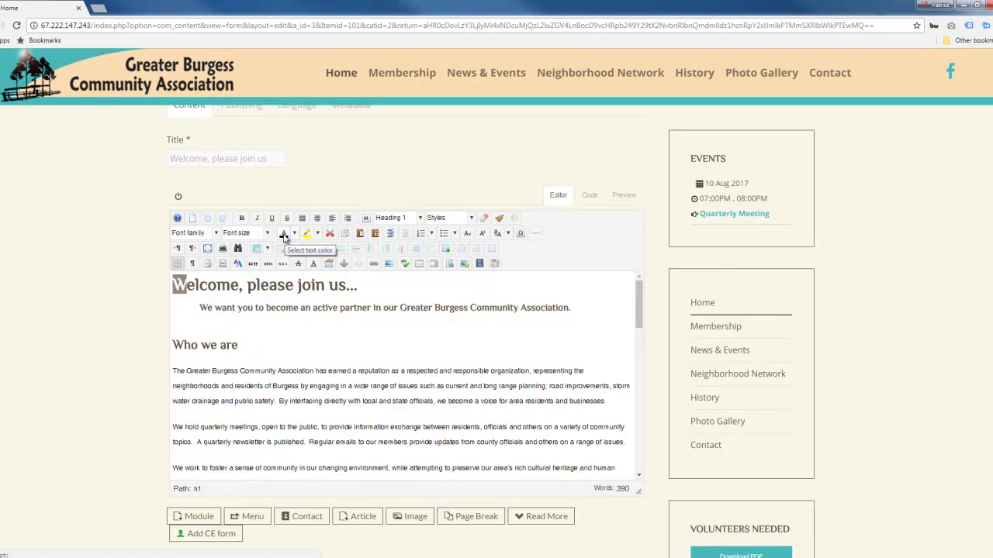
click(295, 234)
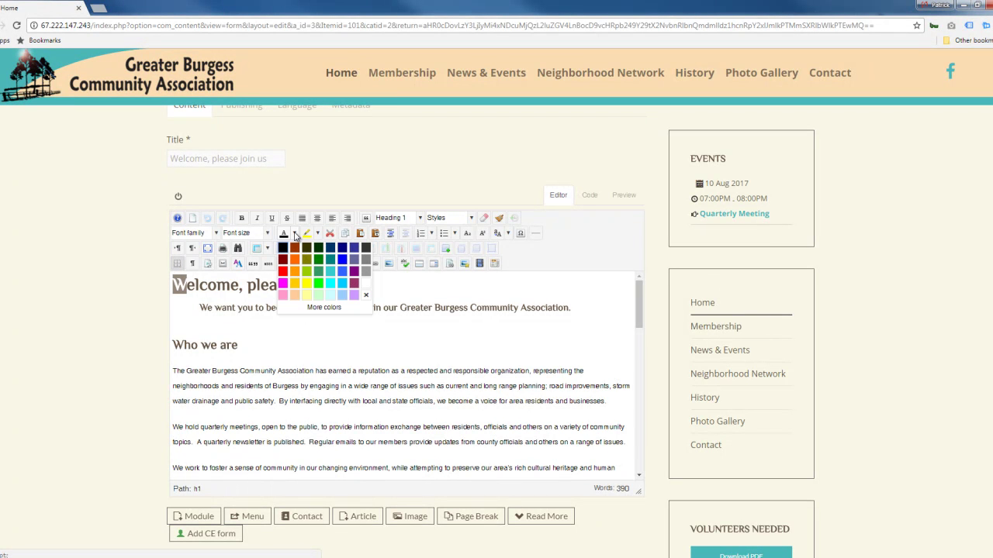
click(329, 288)
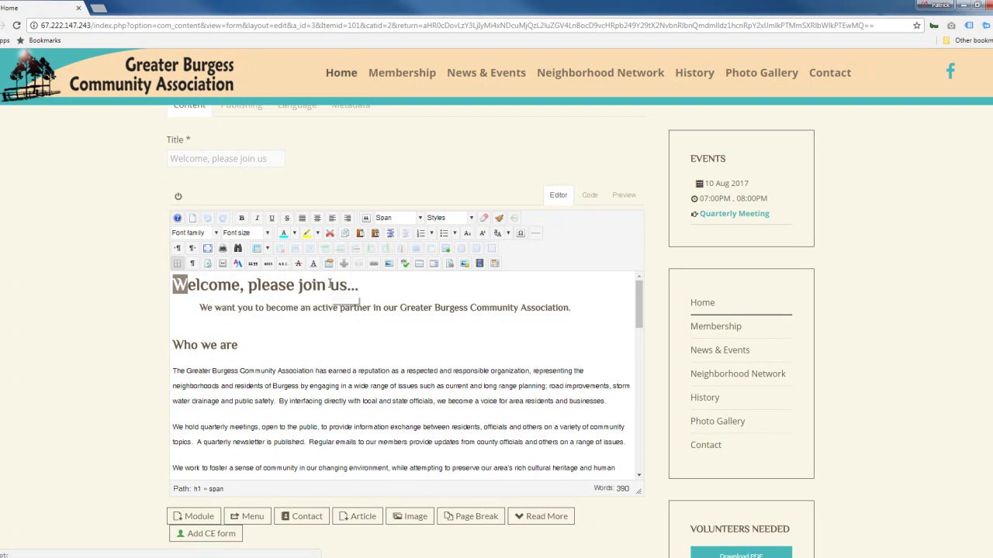
click(242, 309)
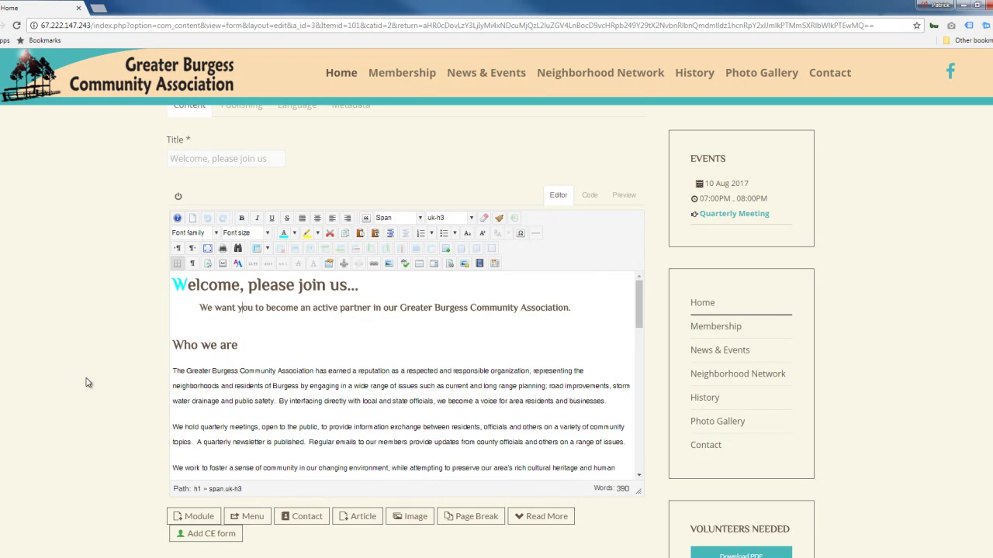
Step: Review the article's saved version history and close it without restoring anything
scroll(97, 402, down, 2)
scroll(96, 401, down, 1)
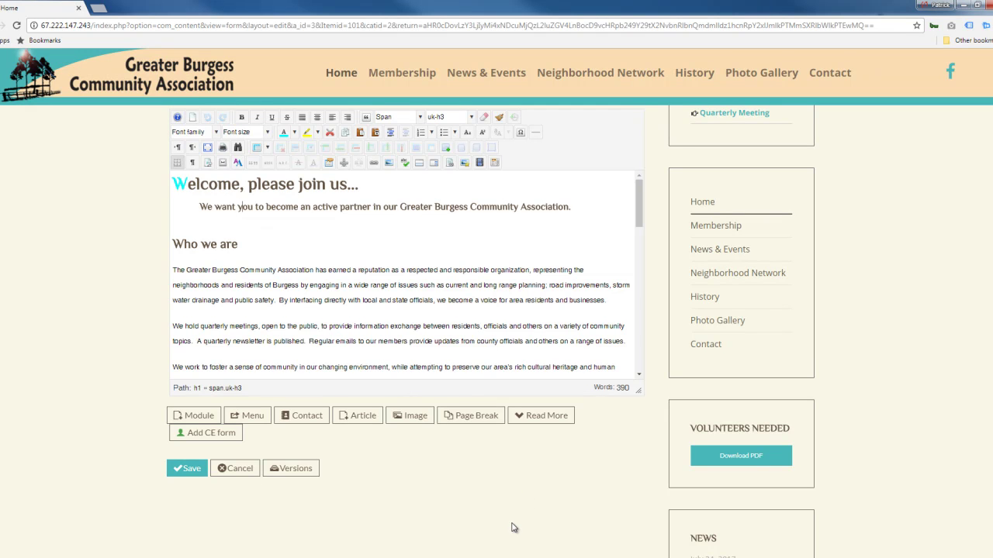
click(296, 471)
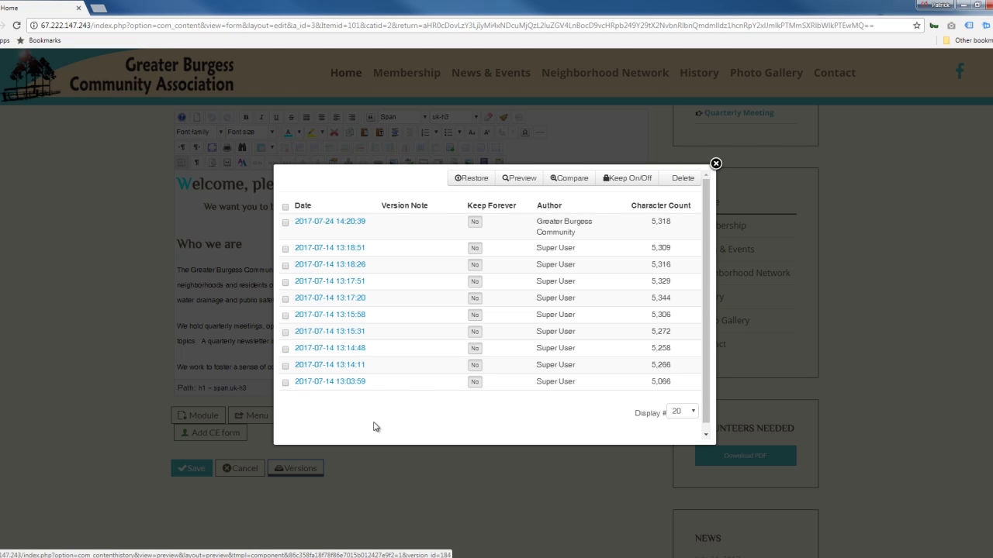
click(716, 164)
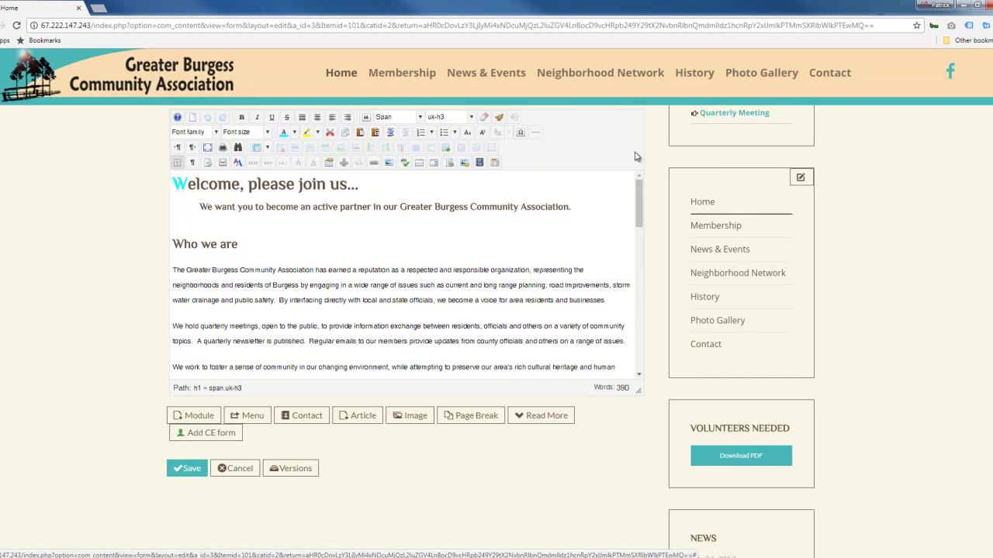
Step: Try to apply the Heading 1 format to the whole "Welcome, please join us..." line
scroll(373, 492, up, 2)
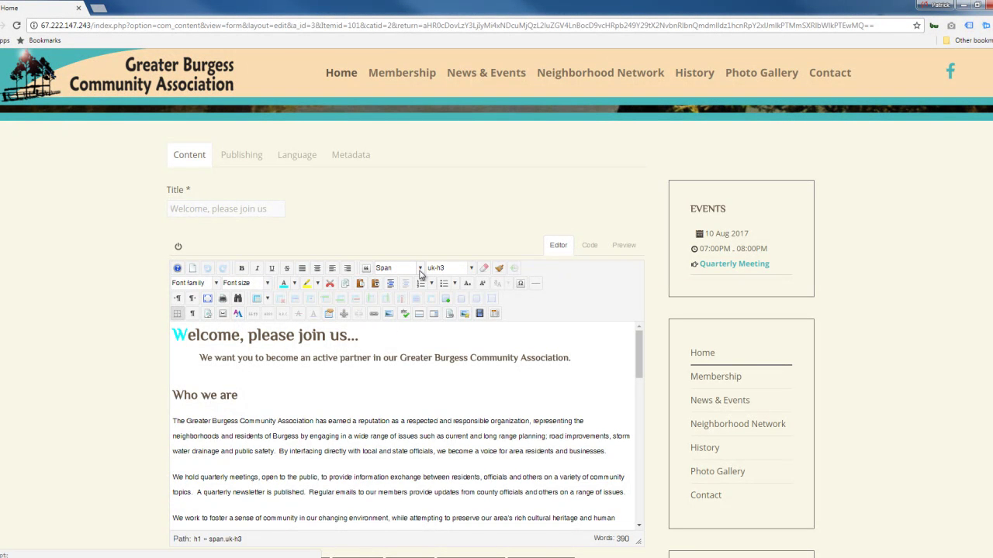
click(339, 335)
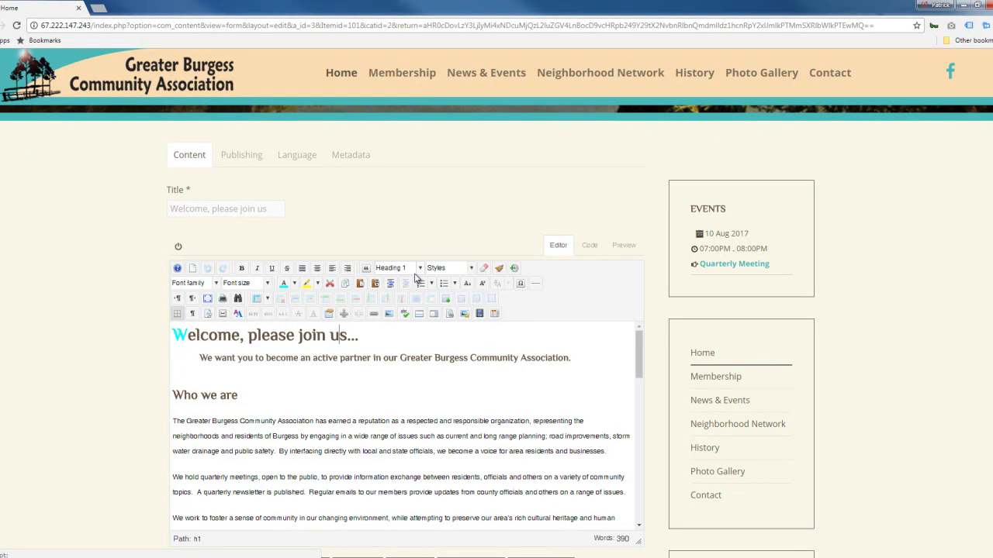
drag(354, 335, 172, 335)
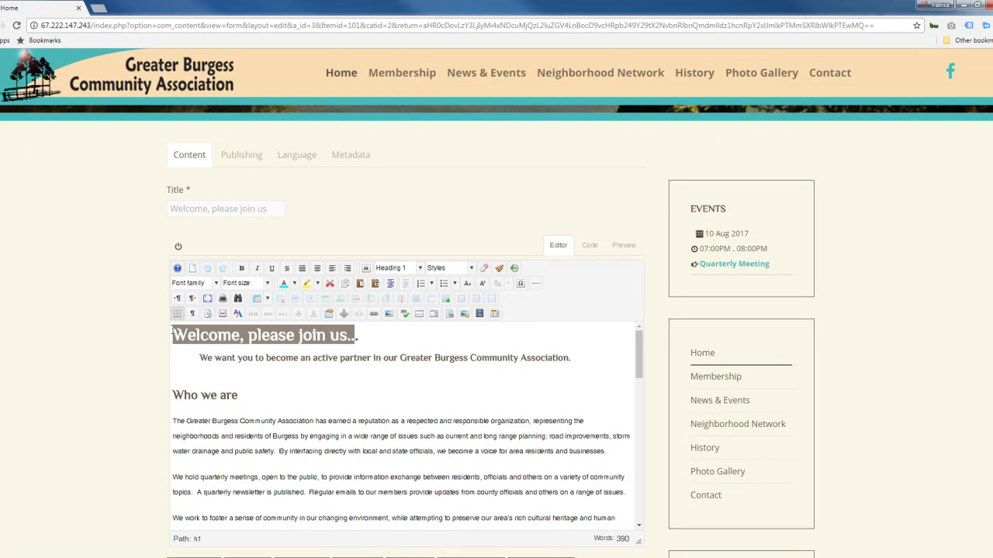
click(366, 338)
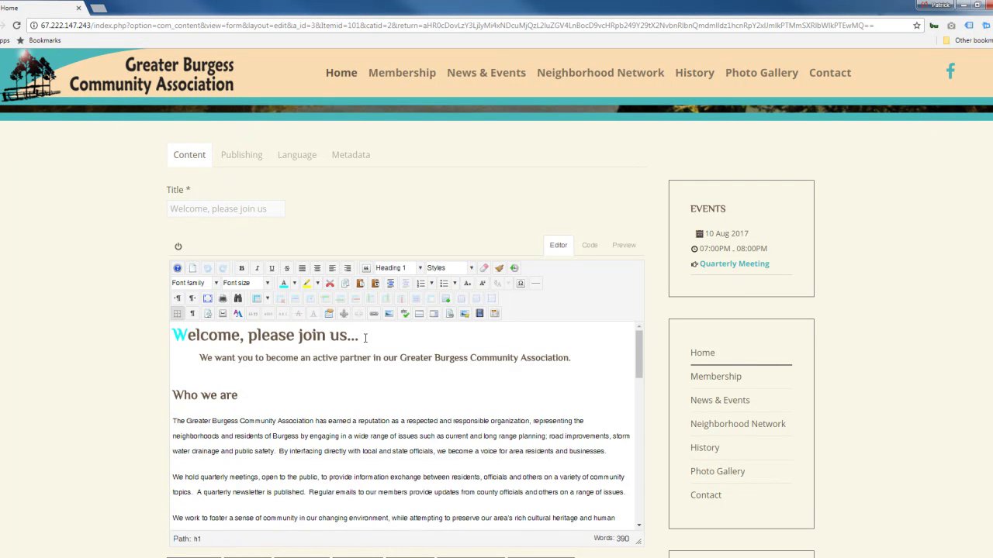
drag(365, 338, 124, 338)
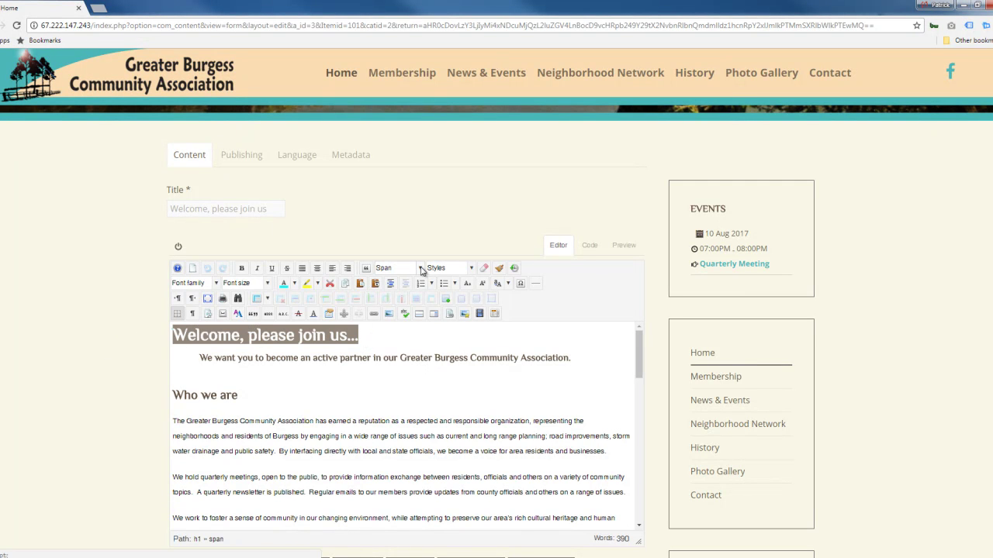
click(421, 268)
scroll(475, 335, up, 3)
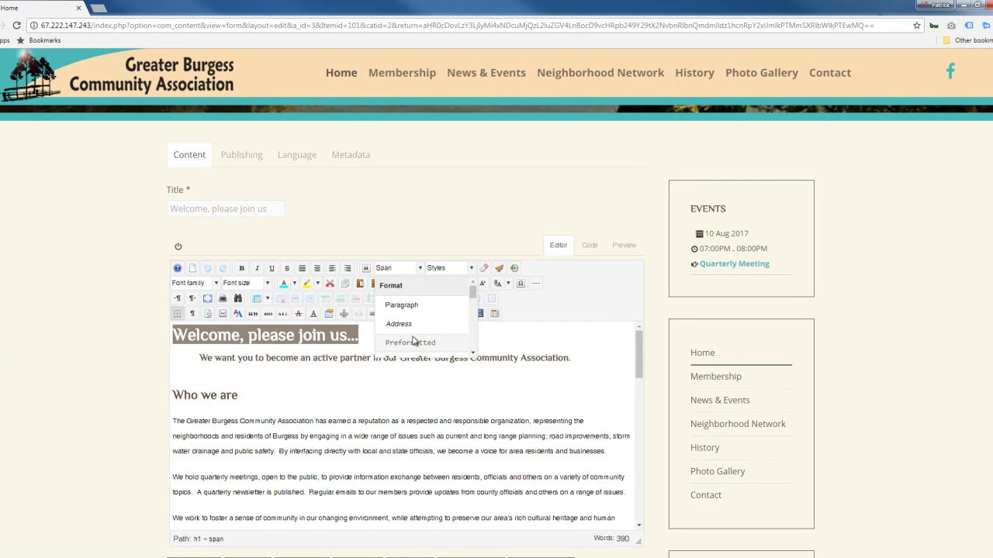
scroll(444, 342, down, 3)
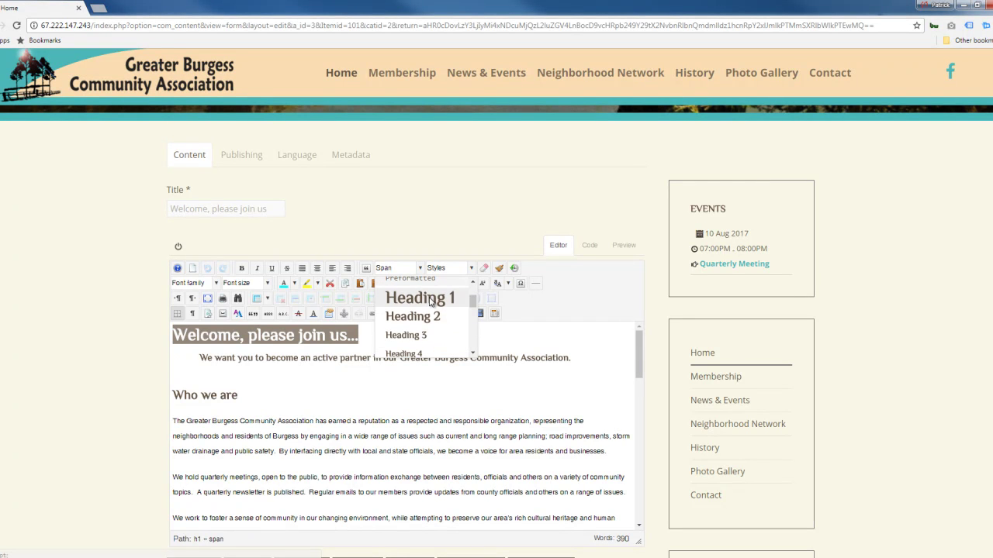
click(430, 300)
click(272, 332)
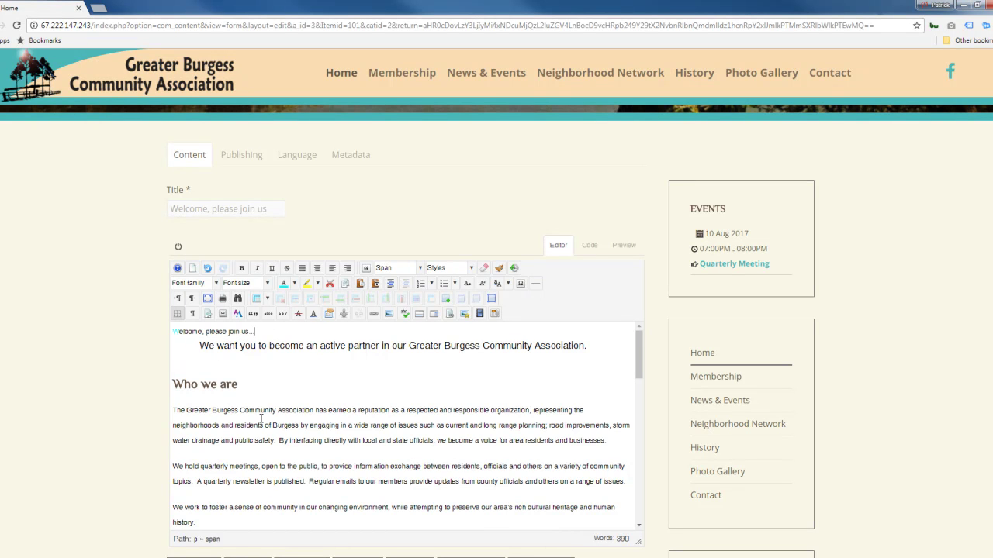
Step: Format the "Welcome, please join us..." line as Heading 1
scroll(261, 419, down, 1)
scroll(262, 418, up, 1)
drag(260, 326, 67, 327)
click(421, 269)
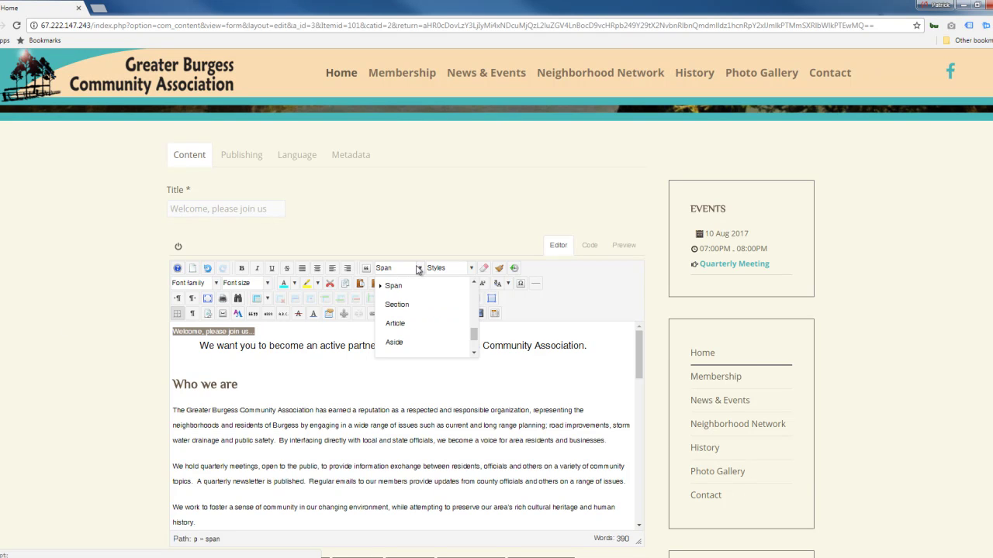
scroll(475, 330, up, 1)
drag(475, 330, 472, 301)
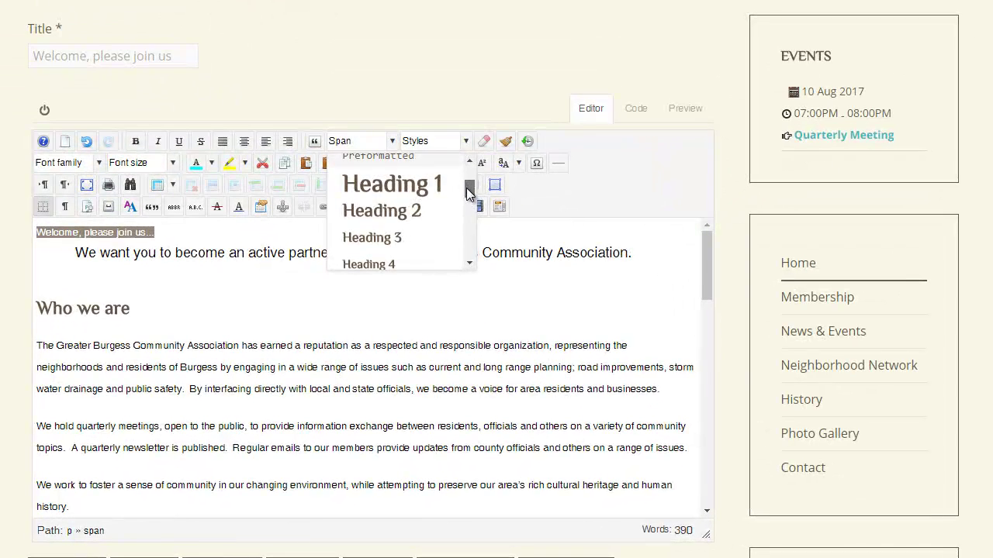
click(413, 190)
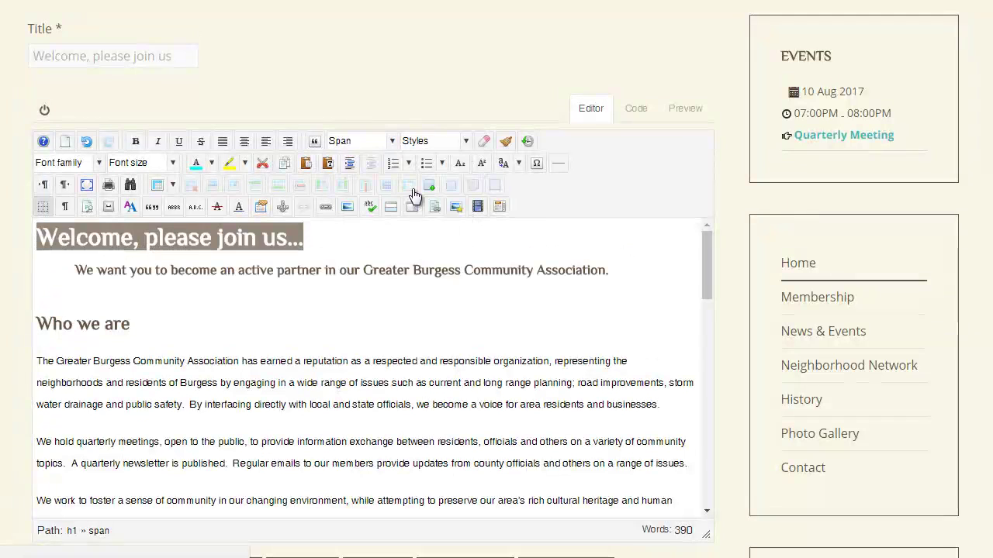
click(174, 273)
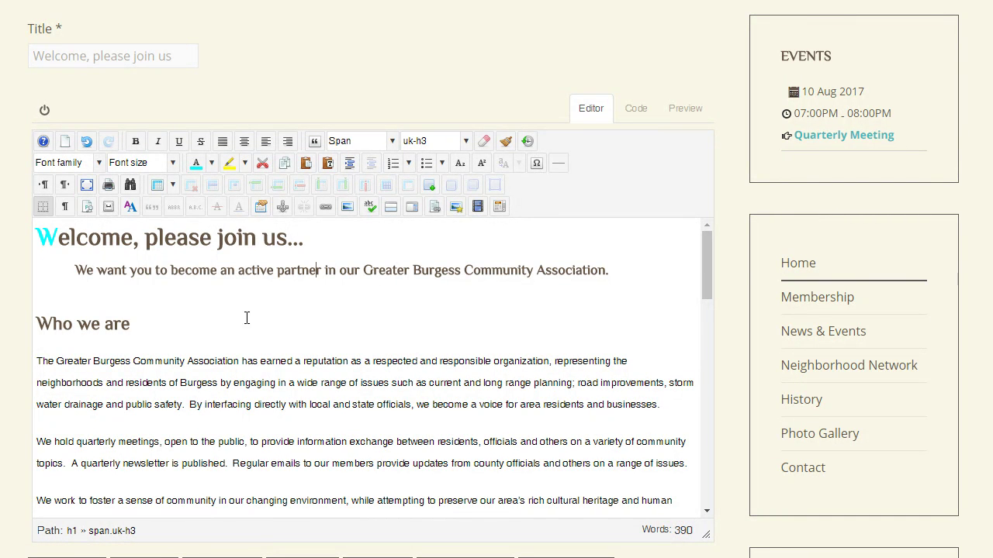
Step: Add an empty paragraph between the "Who we are" heading and the first body paragraph
click(131, 326)
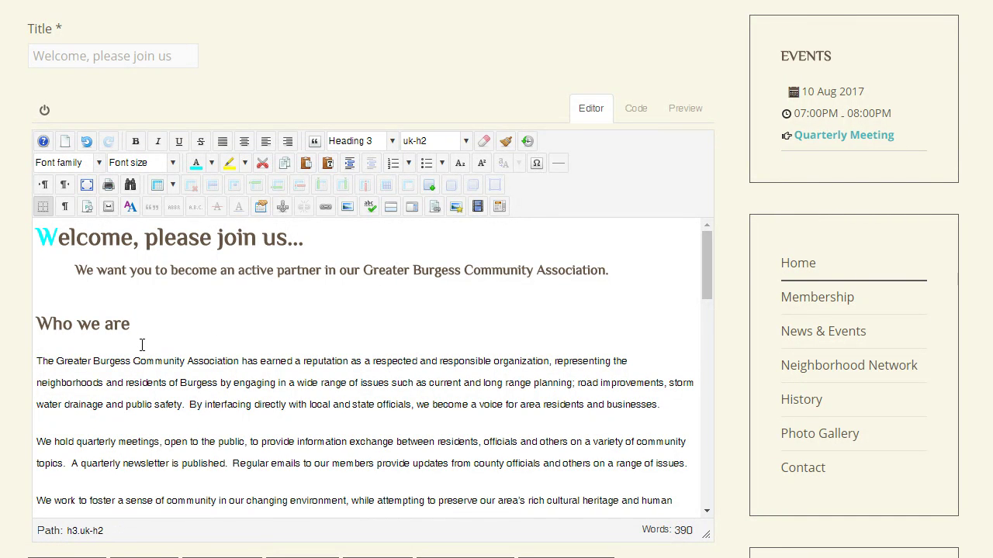
click(48, 358)
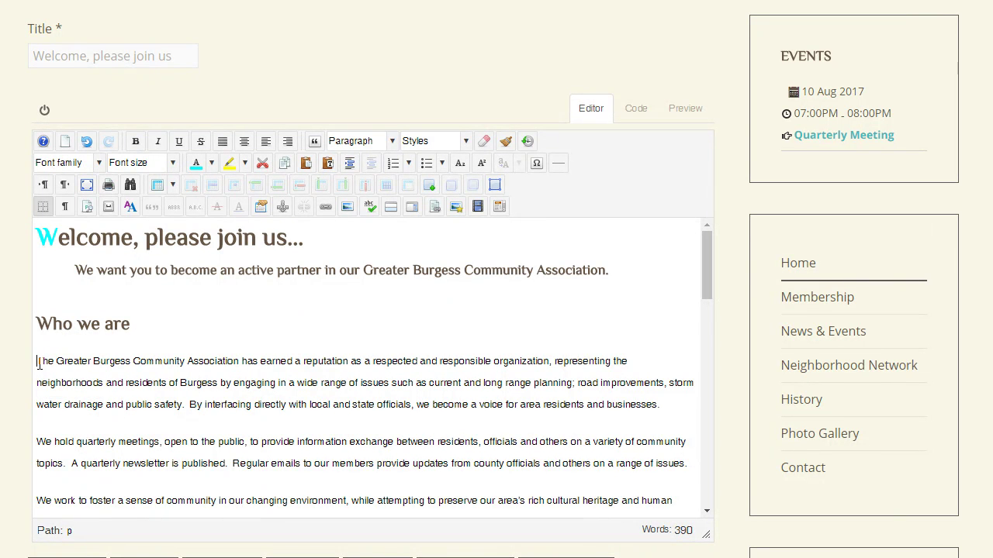
key(Return)
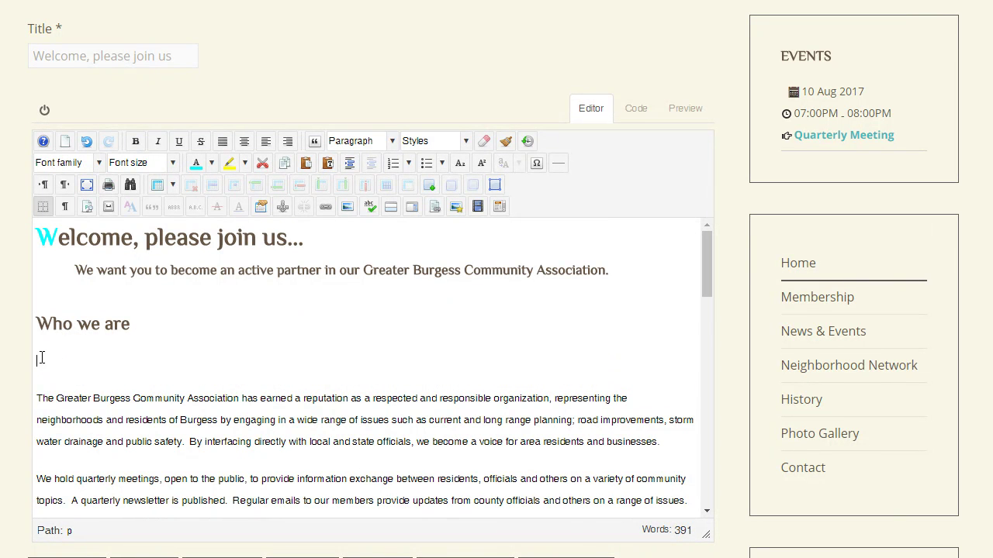
Step: Insert a link with an icon to BurgessBusinessDirectory07-13.pdf from the pdf folder into the empty paragraph
click(437, 209)
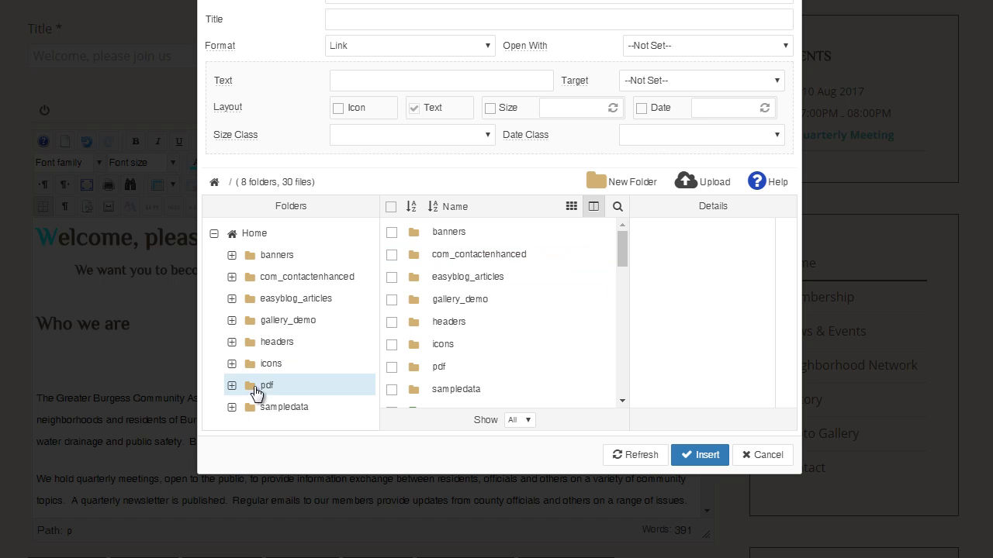
click(267, 388)
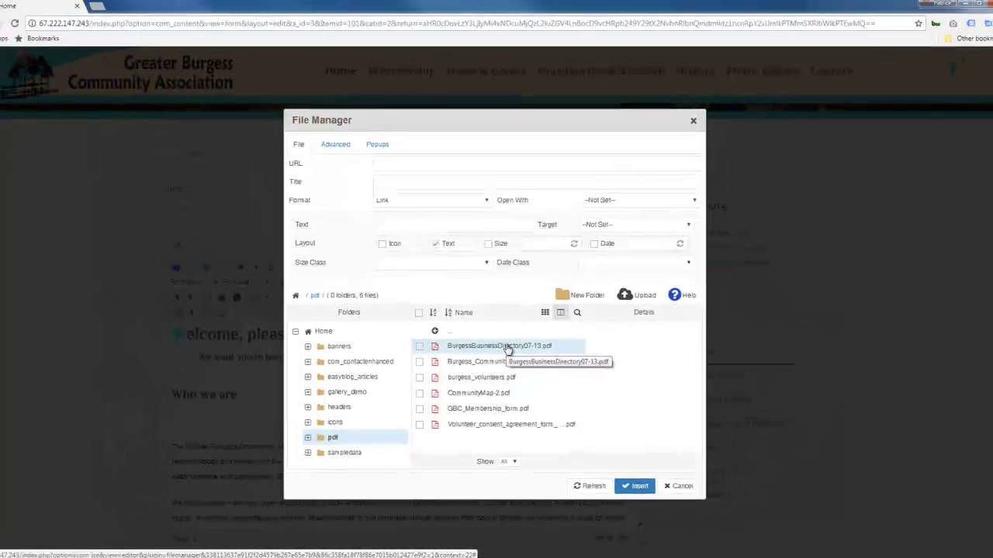
click(514, 299)
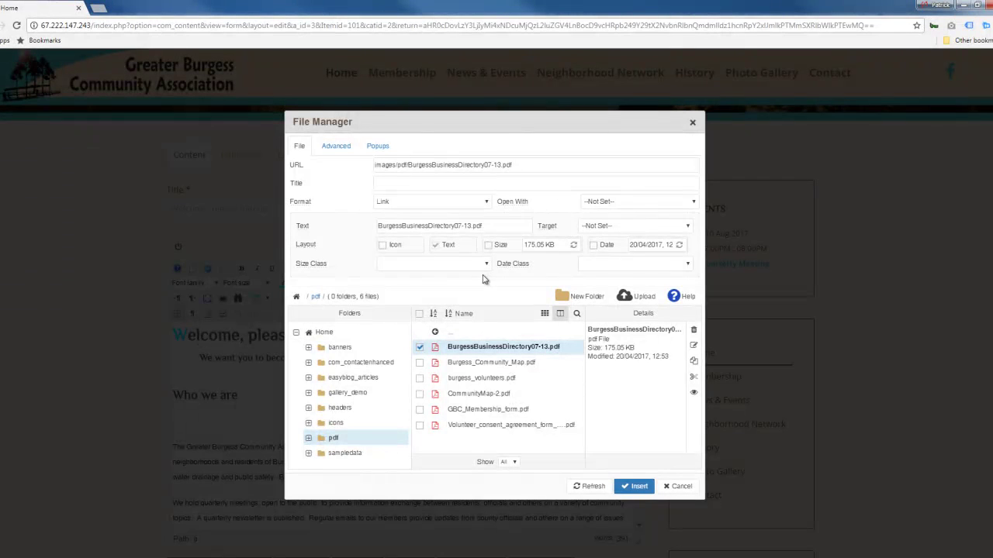
click(384, 246)
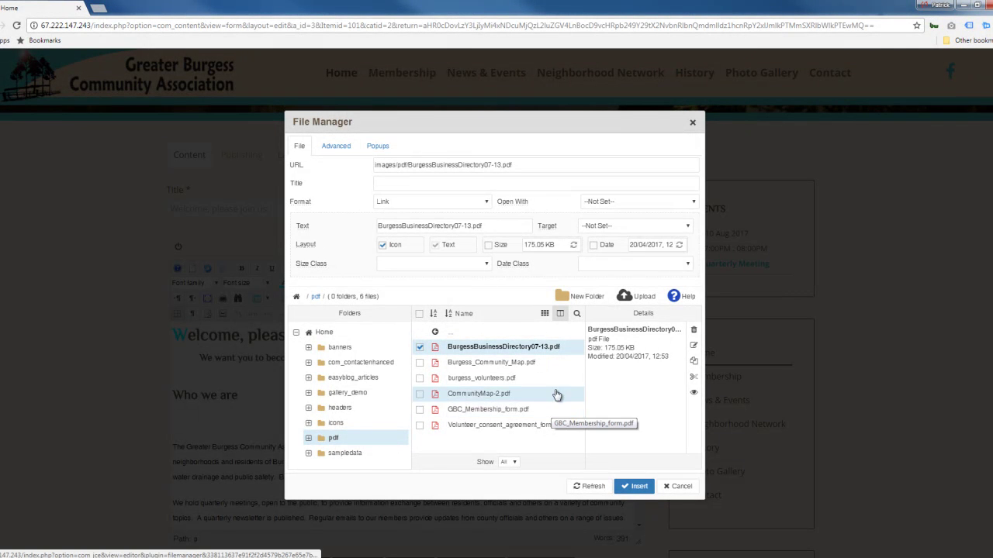
click(638, 487)
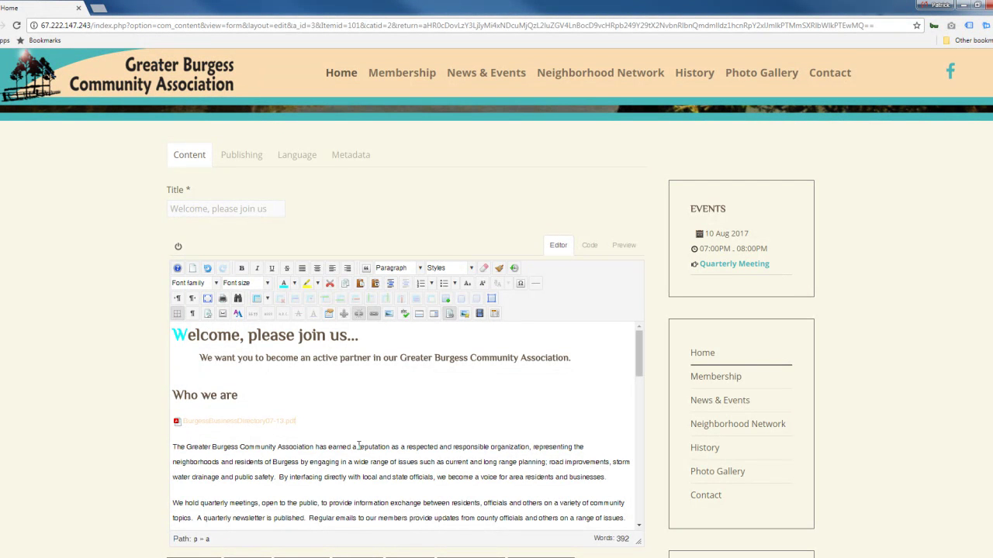
Step: Add an empty paragraph below the PDF link and browse the website's image files for insertion there
scroll(359, 447, up, 1)
scroll(358, 447, down, 1)
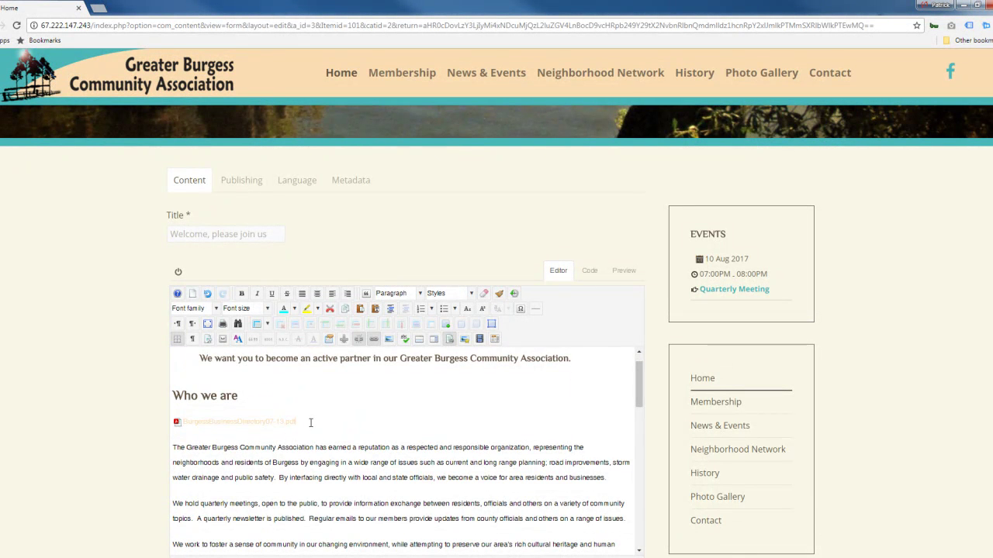
key(Return)
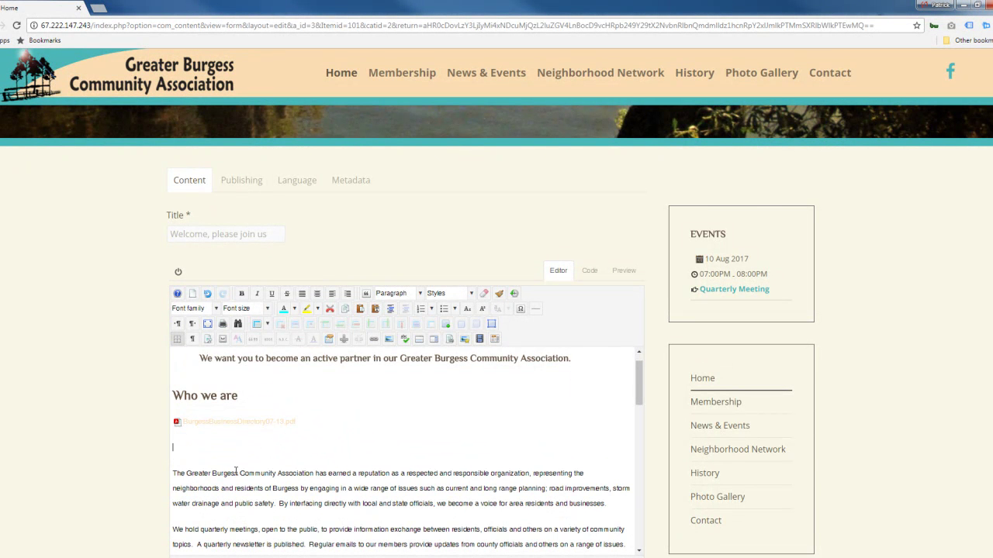
click(465, 340)
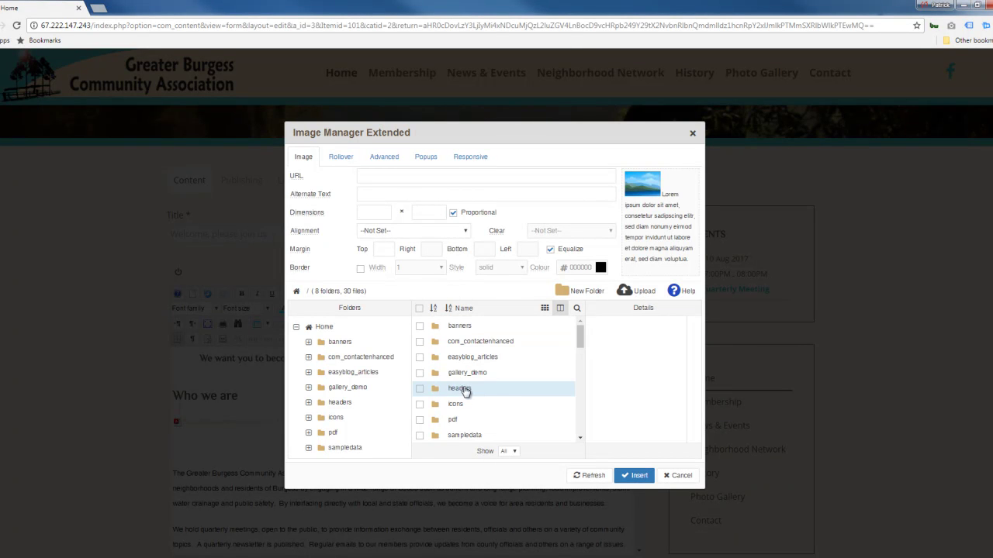
mouse_move(582, 340)
mouse_down()
mouse_move(583, 371)
mouse_move(581, 332)
mouse_move(582, 355)
mouse_up()
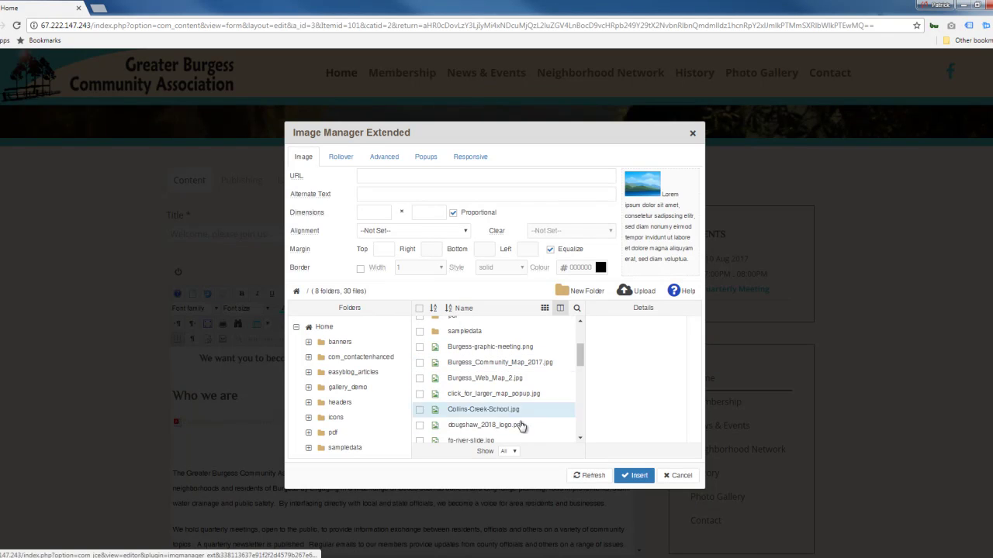
Step: Start an image upload and browse Dropbox to the GBC Team Share folder inside Greater Burgess Community
click(635, 291)
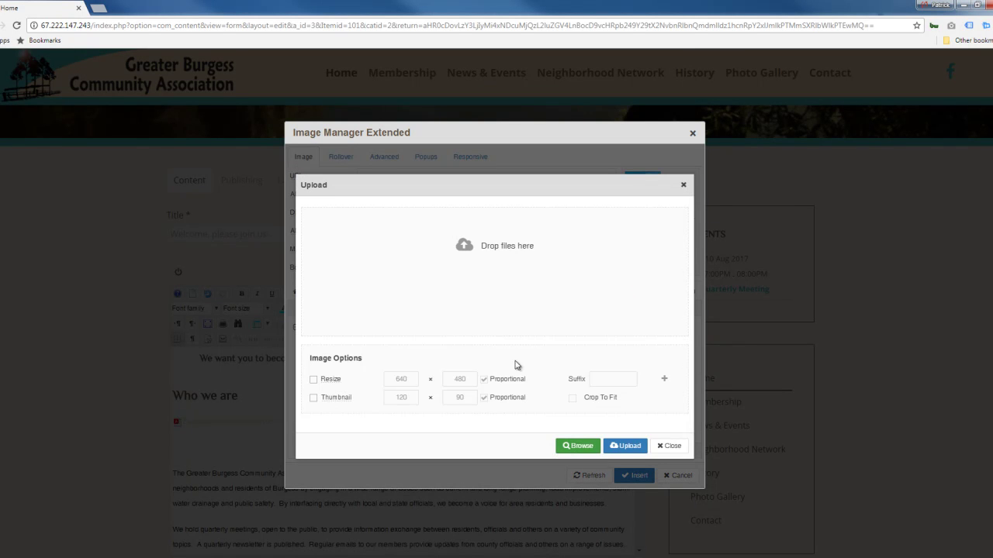
click(584, 449)
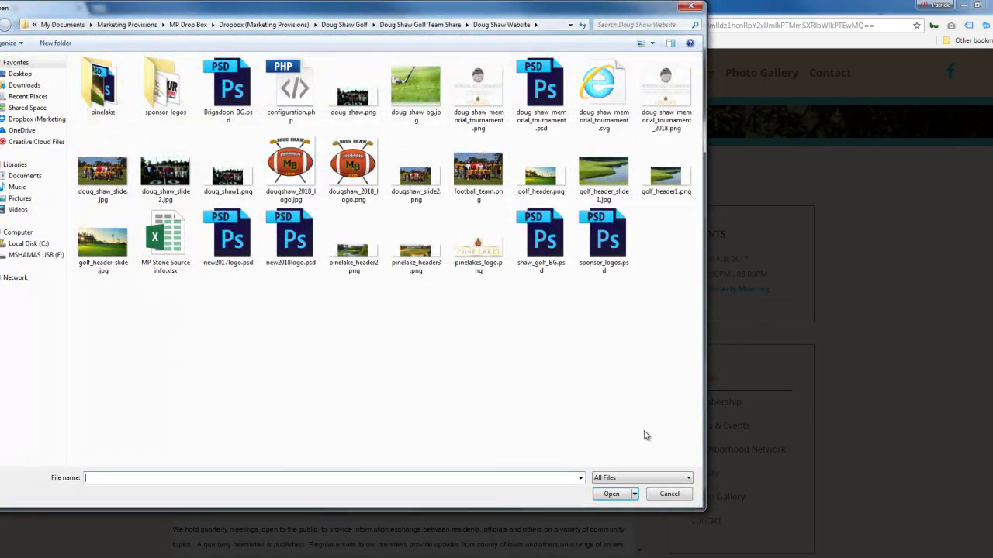
click(45, 122)
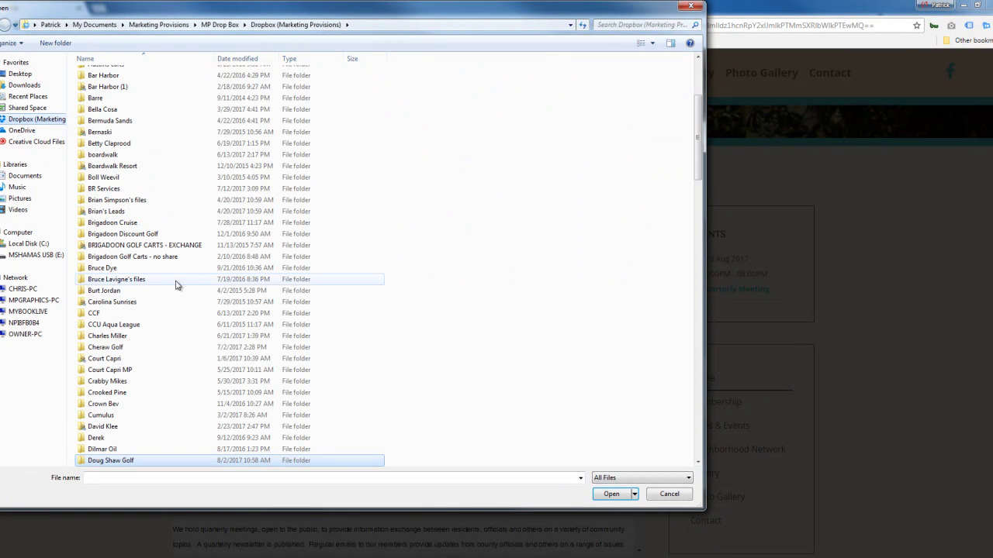
drag(696, 157, 697, 235)
double_click(164, 258)
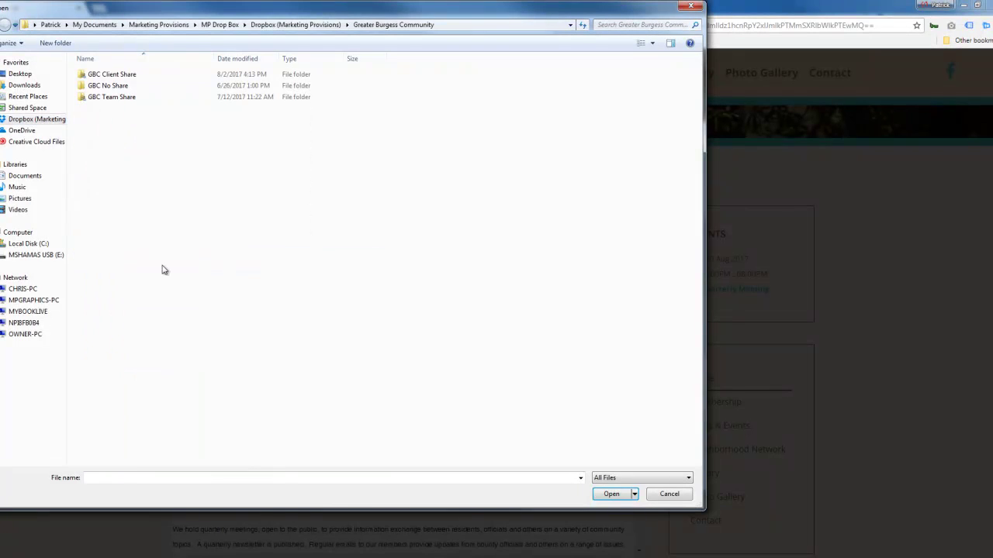
click(114, 98)
double_click(114, 97)
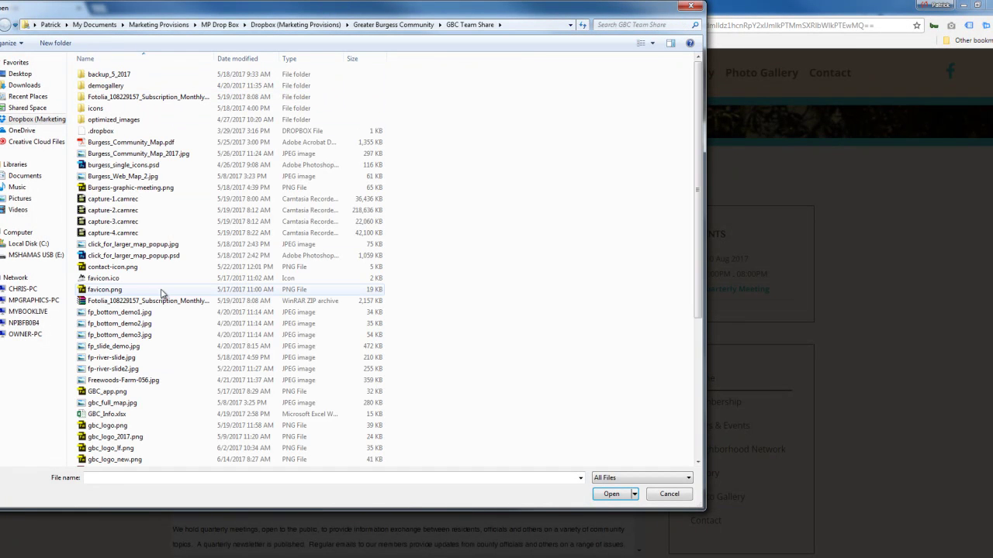
Step: Show the files as medium icons and upload Freewoods-Farm-056.jpg to the website's images
click(650, 45)
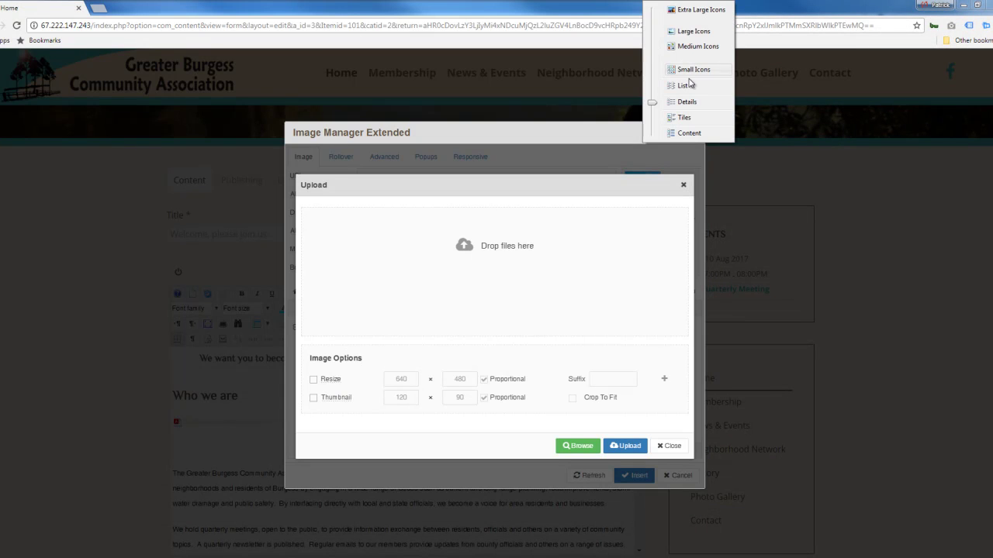
click(693, 46)
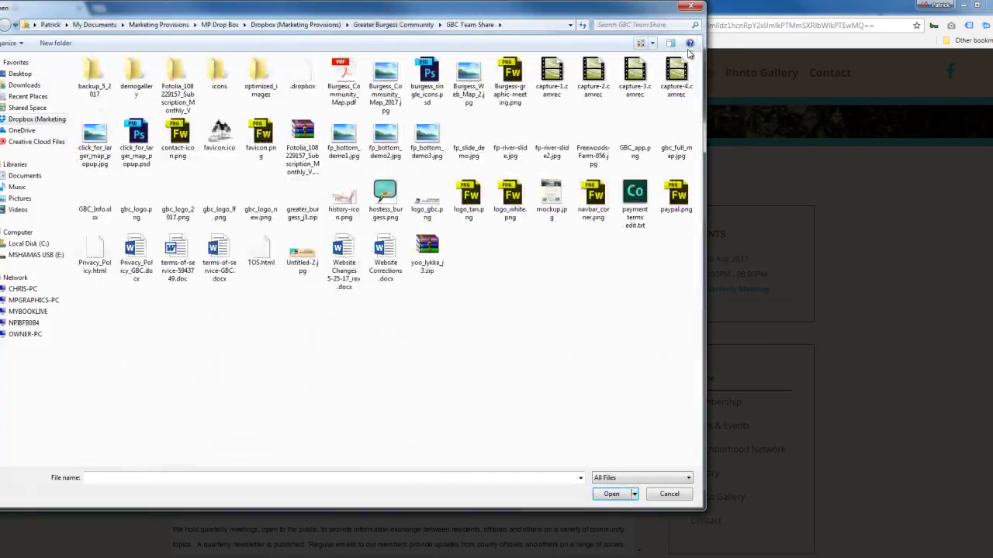
click(593, 141)
click(608, 494)
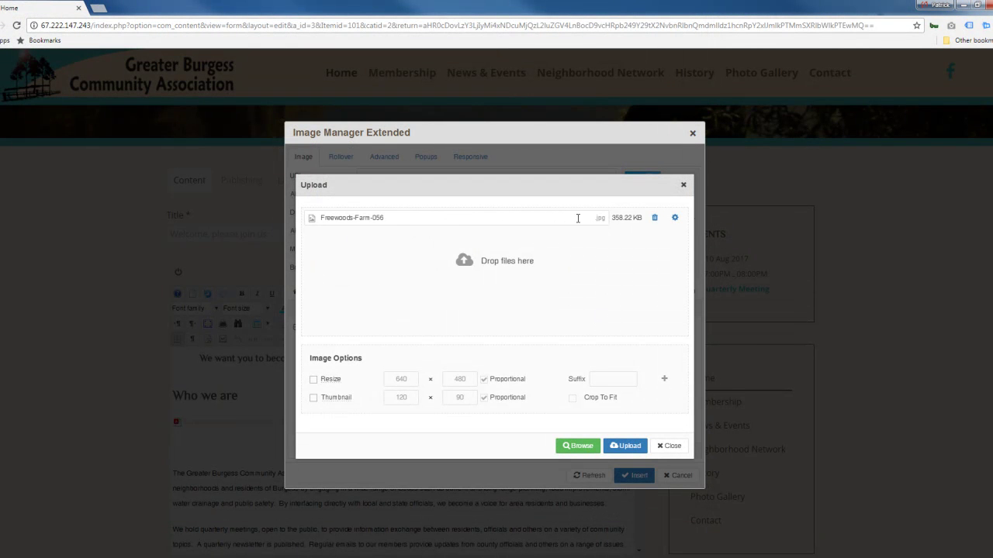
click(629, 447)
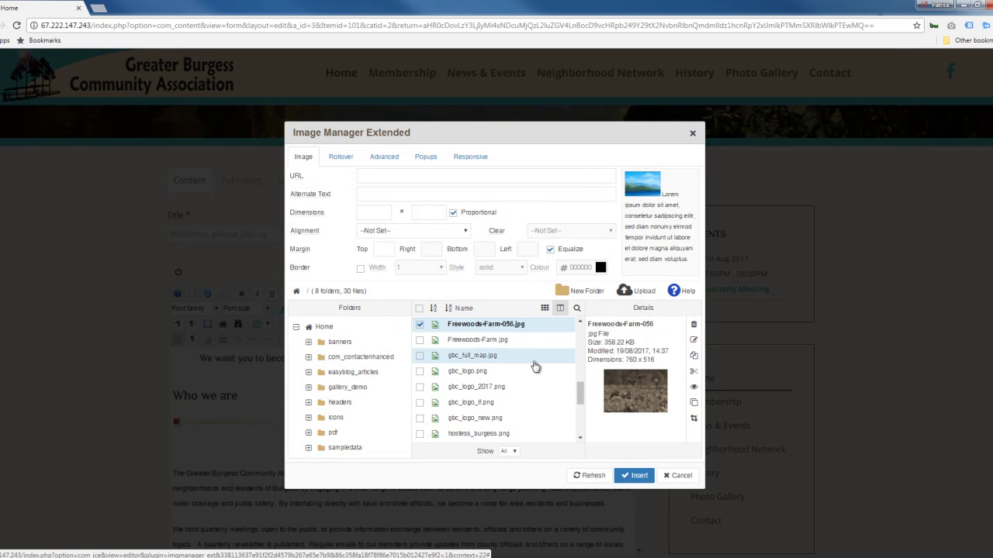
Step: Select Freewoods-Farm-056.jpg, clear its width and height, and turn off proportional dimensions
click(512, 325)
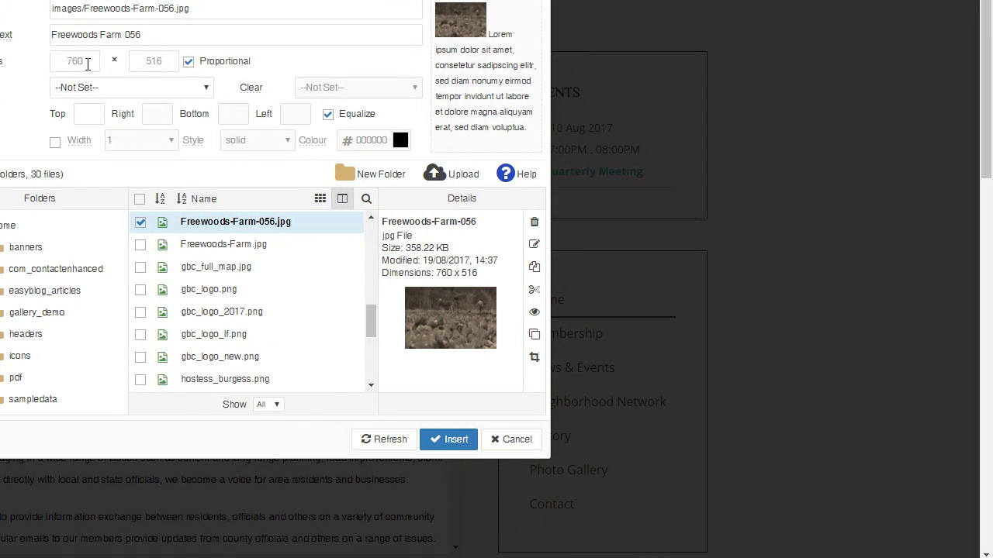
drag(87, 64, 34, 66)
key(BackSpace)
key(Tab)
key(BackSpace)
click(189, 62)
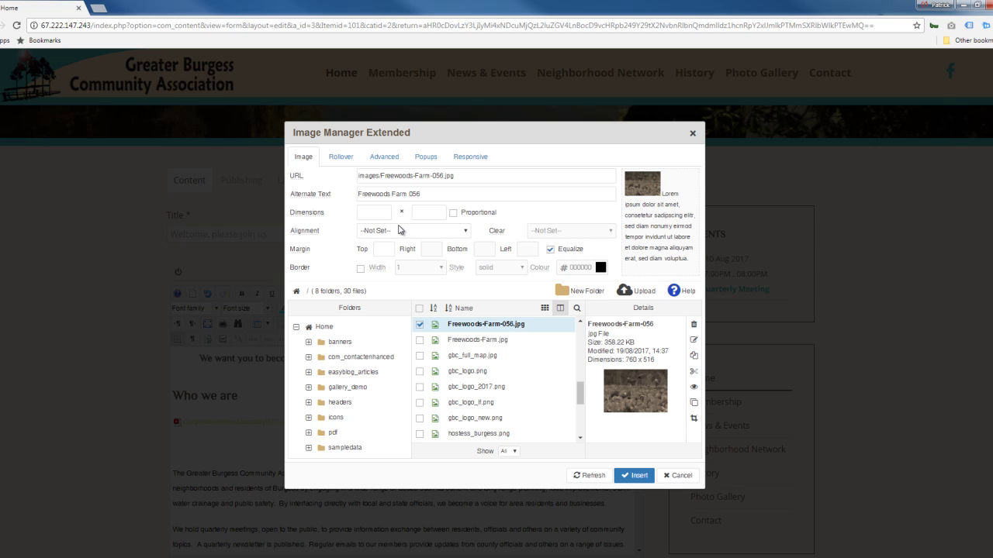
Step: Check the image alignment options, leave alignment as Not Set, and insert the image below the PDF link
click(463, 233)
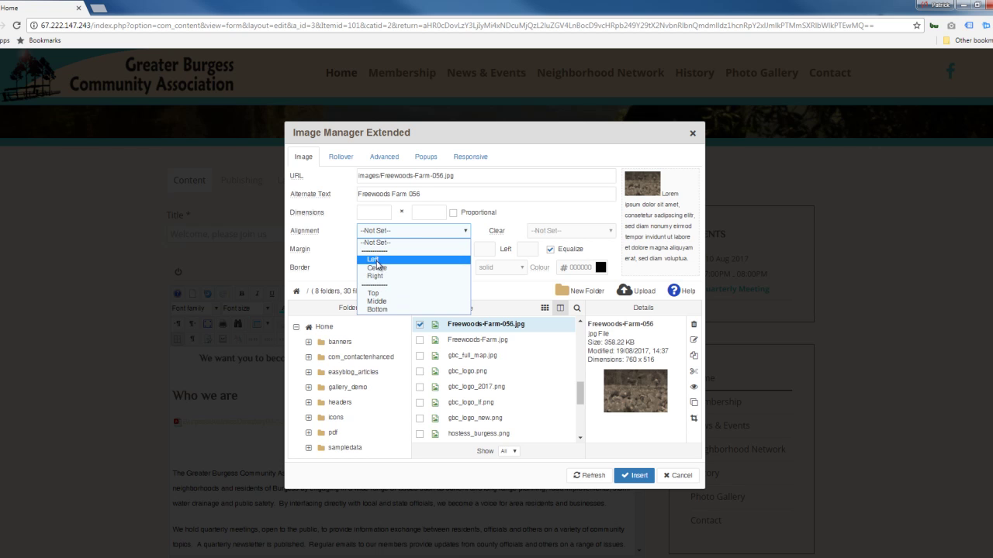
click(528, 212)
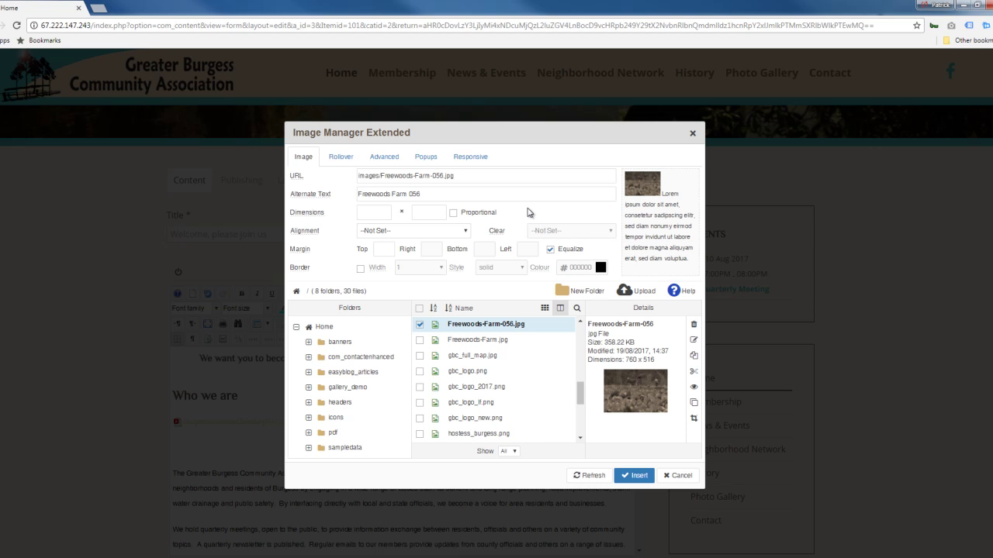
click(634, 475)
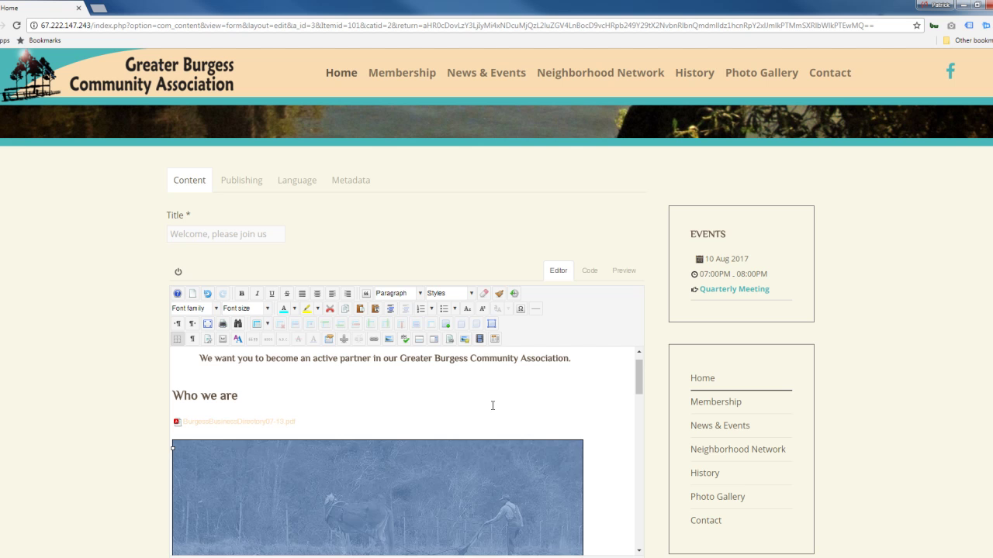
Step: Review the inserted PDF link and image in the article, along with the controls below the editor
mouse_move(640, 377)
mouse_down()
mouse_move(643, 437)
mouse_move(644, 370)
mouse_up()
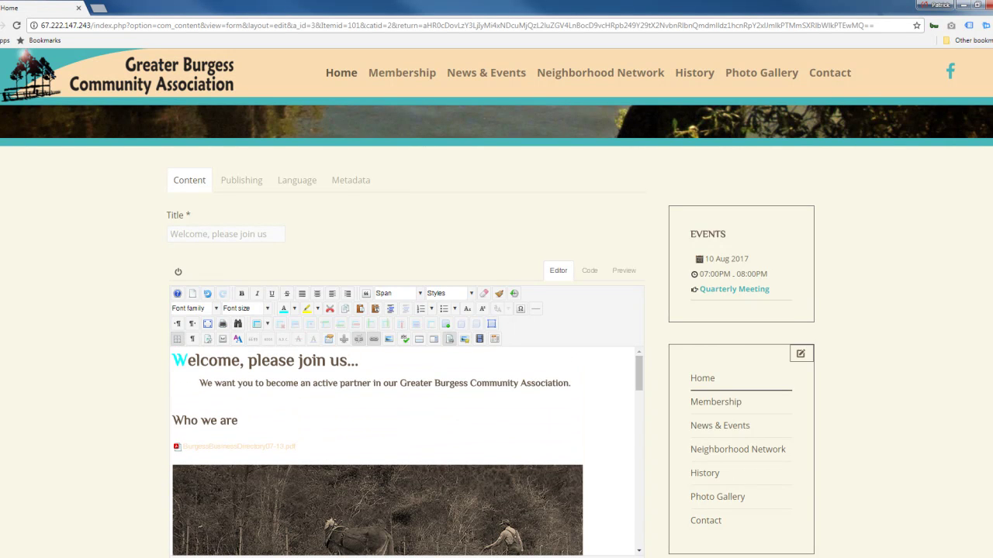
scroll(491, 325, down, 2)
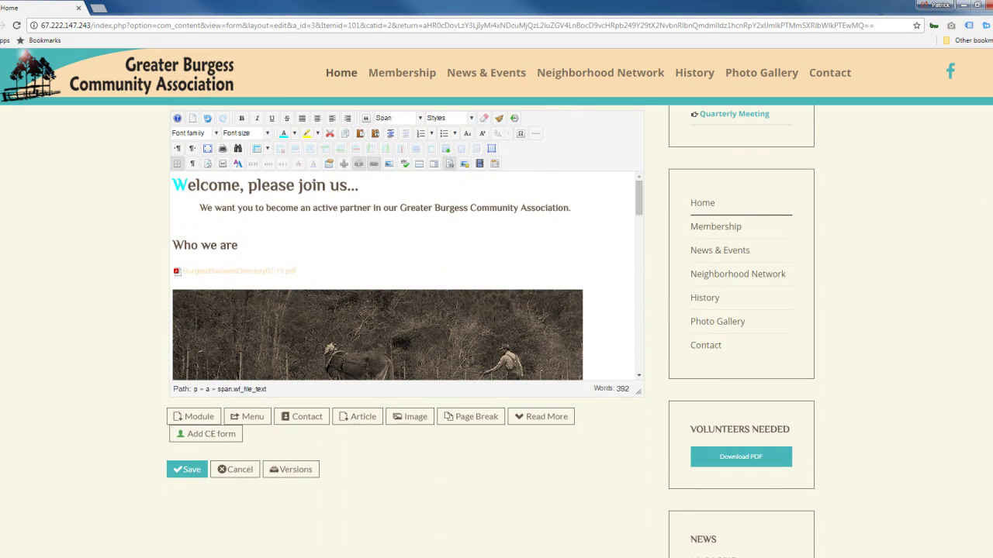
scroll(490, 324, down, 1)
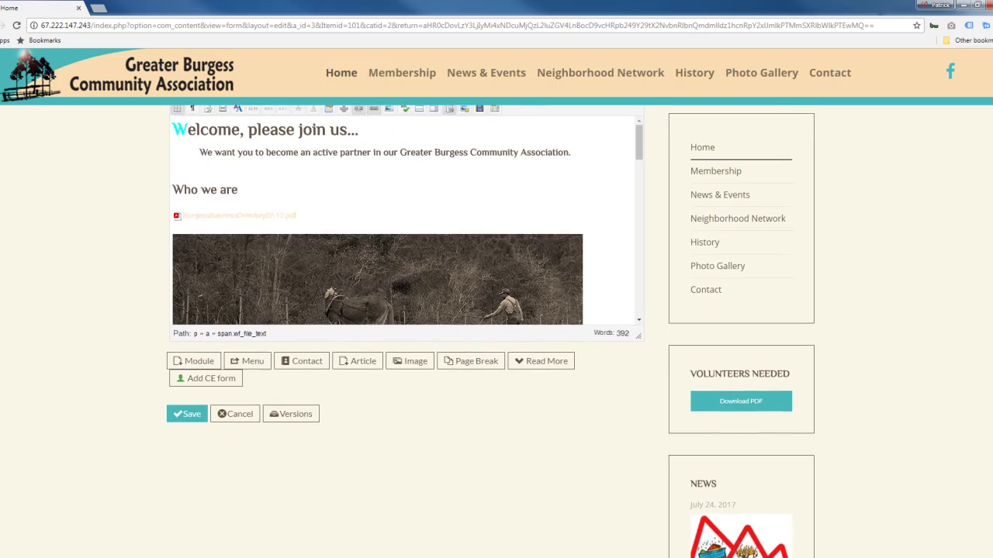
scroll(490, 324, up, 1)
scroll(490, 325, up, 2)
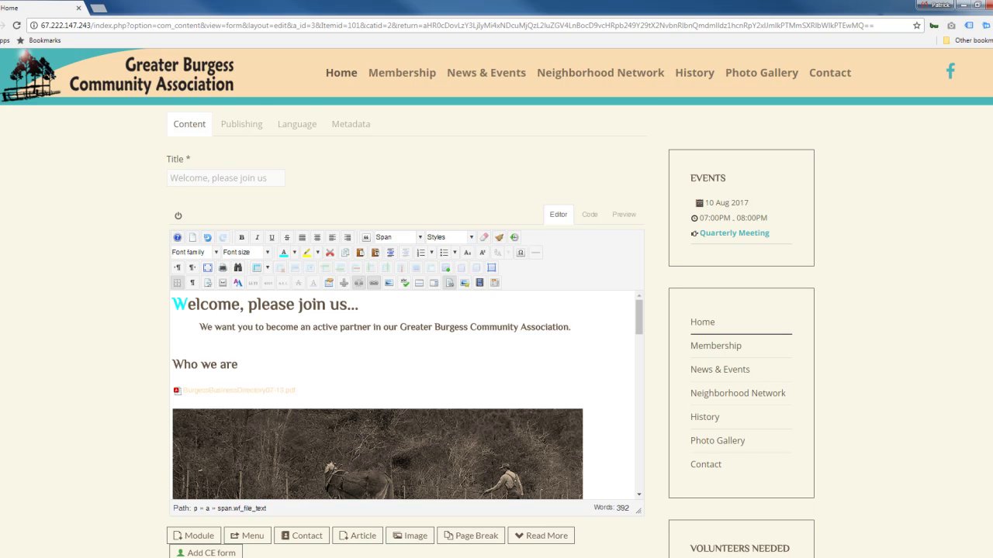
scroll(496, 333, down, 3)
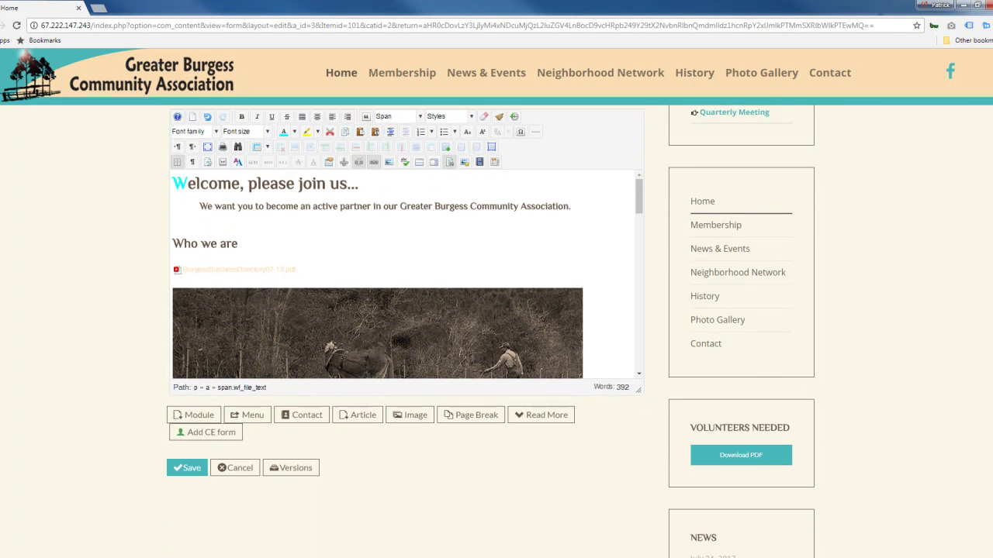
scroll(496, 333, up, 1)
scroll(497, 333, down, 1)
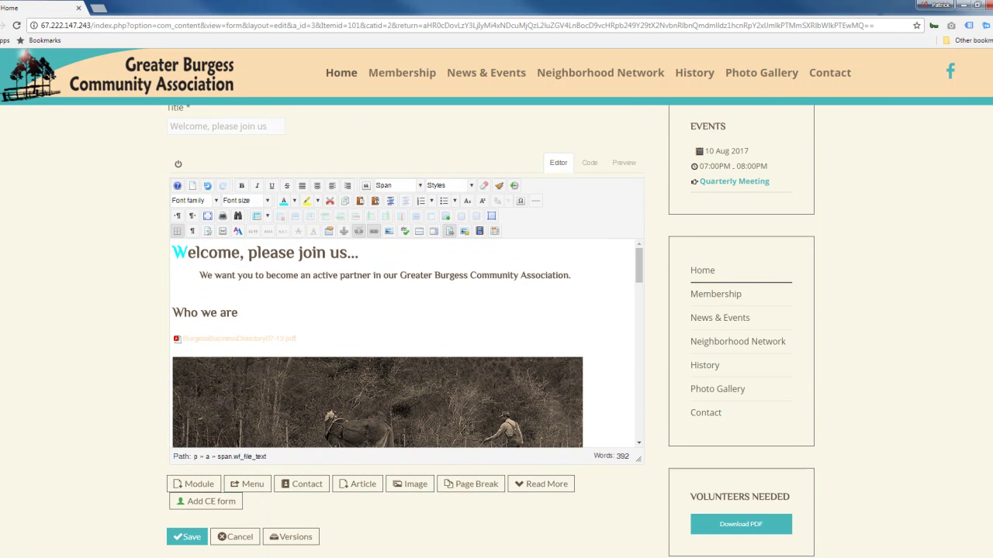
Step: Inspect the article's HTML code and return to the visual editor
click(592, 166)
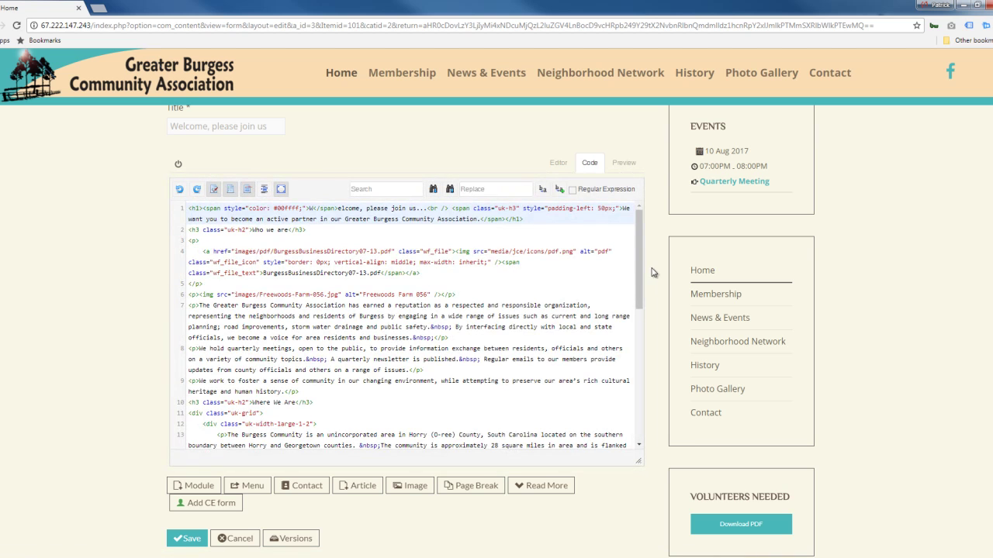
drag(642, 259, 641, 238)
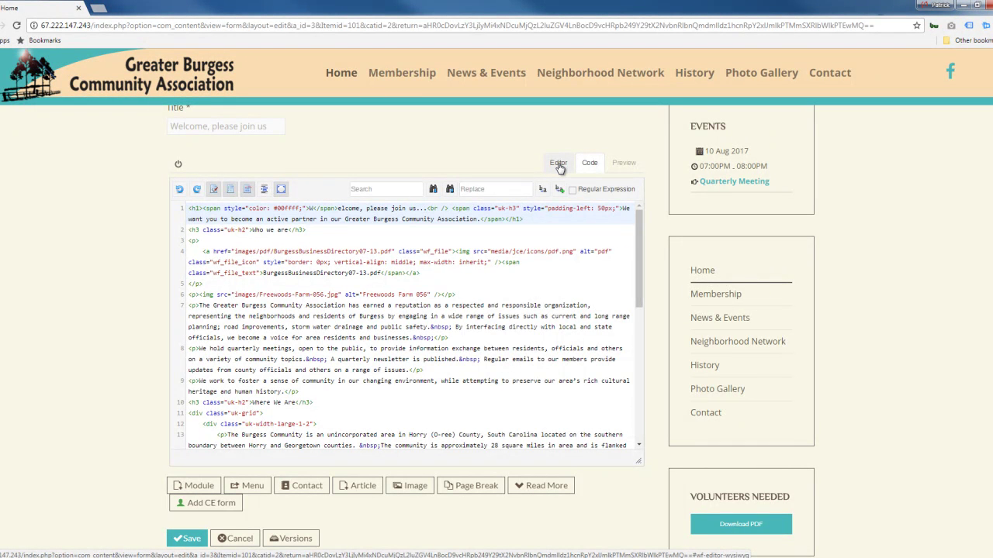
click(559, 165)
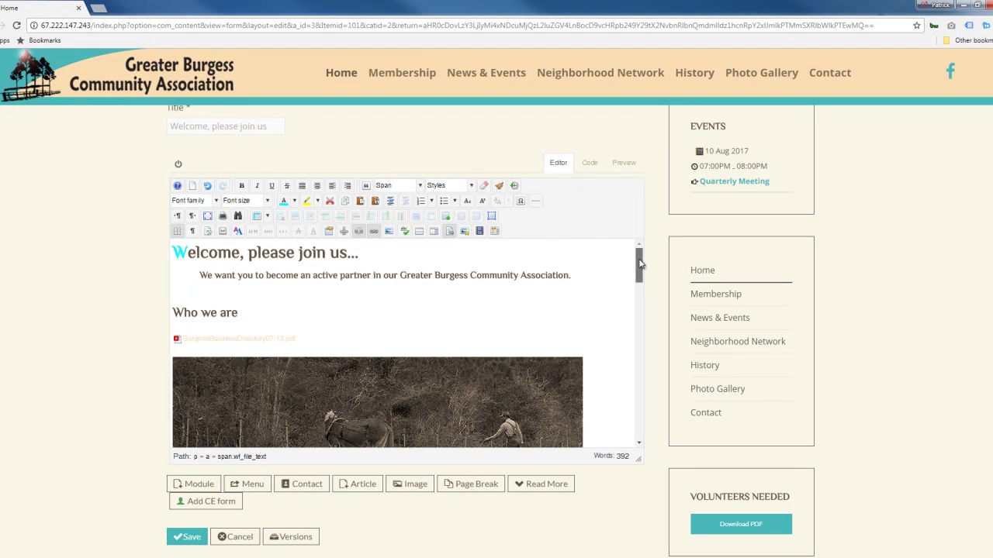
Step: Review the rest of the article, from the Where We Are map to the closing line, and the controls below the editor
drag(640, 264, 278, 346)
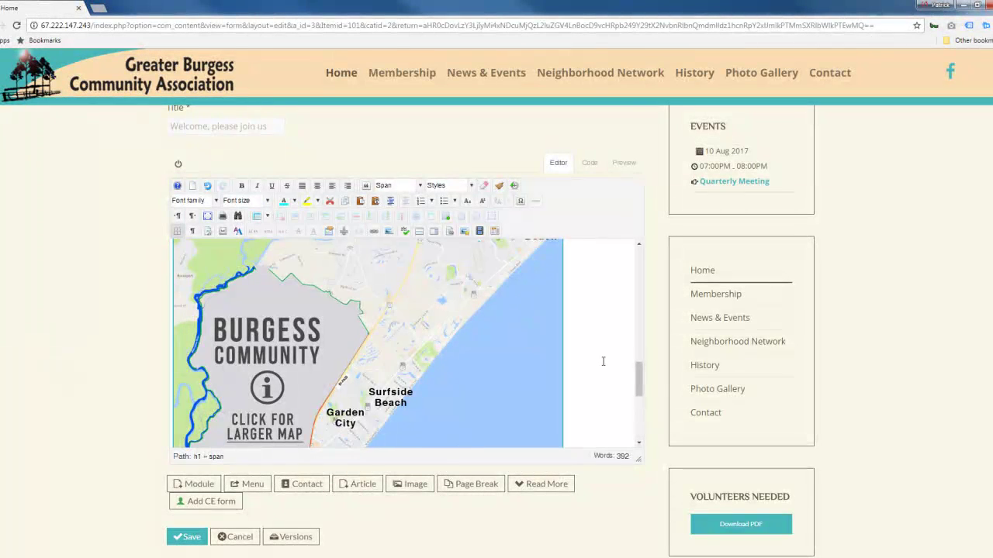
drag(639, 376, 642, 362)
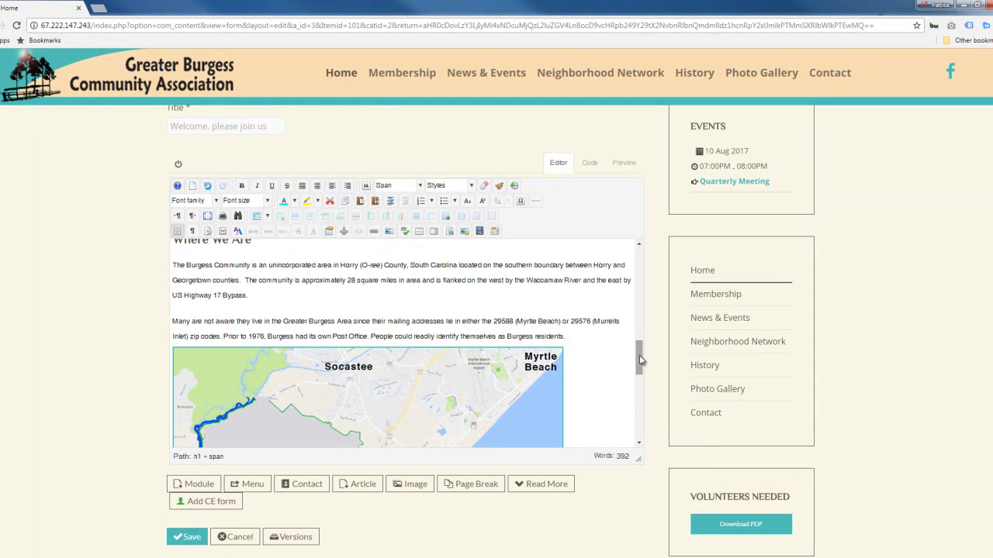
drag(641, 360, 642, 424)
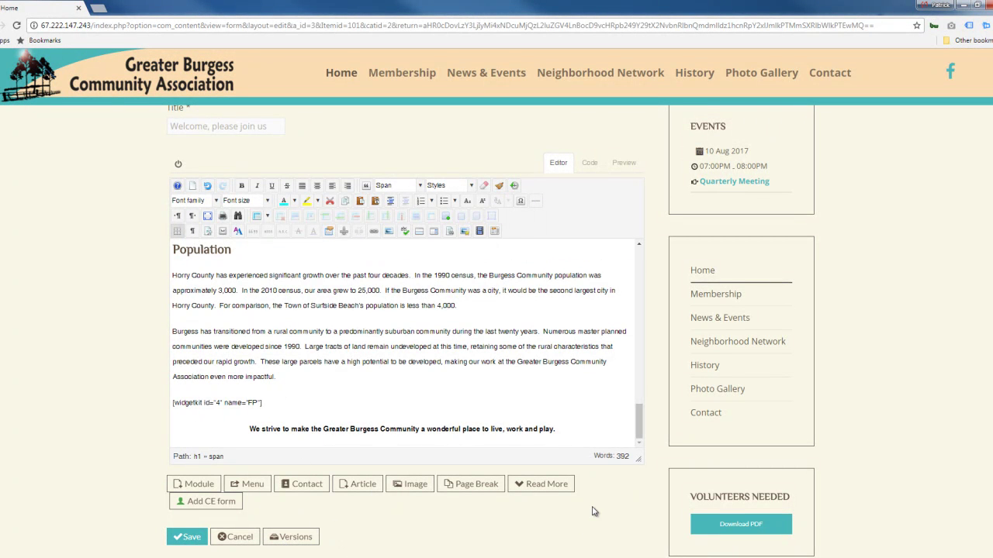
scroll(617, 518, down, 2)
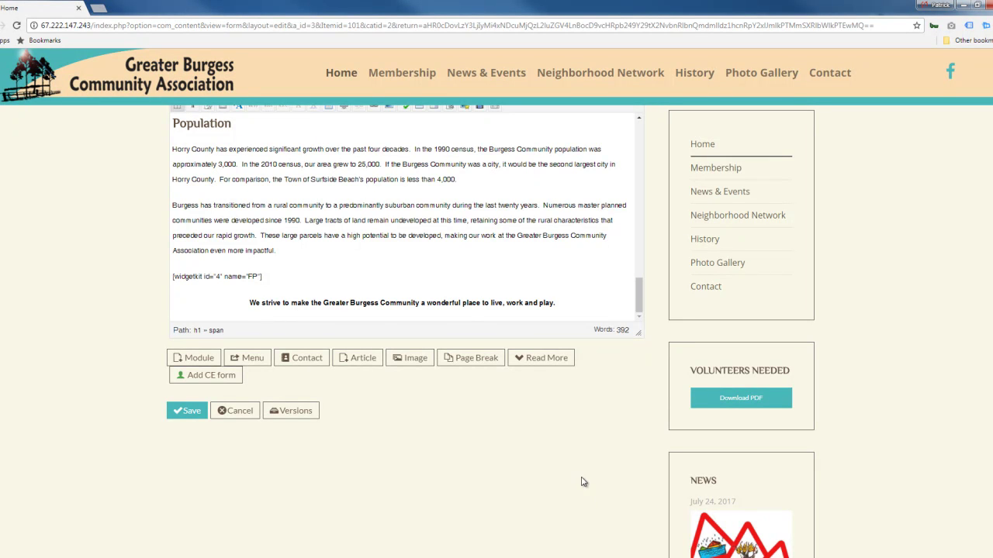
scroll(585, 489, up, 1)
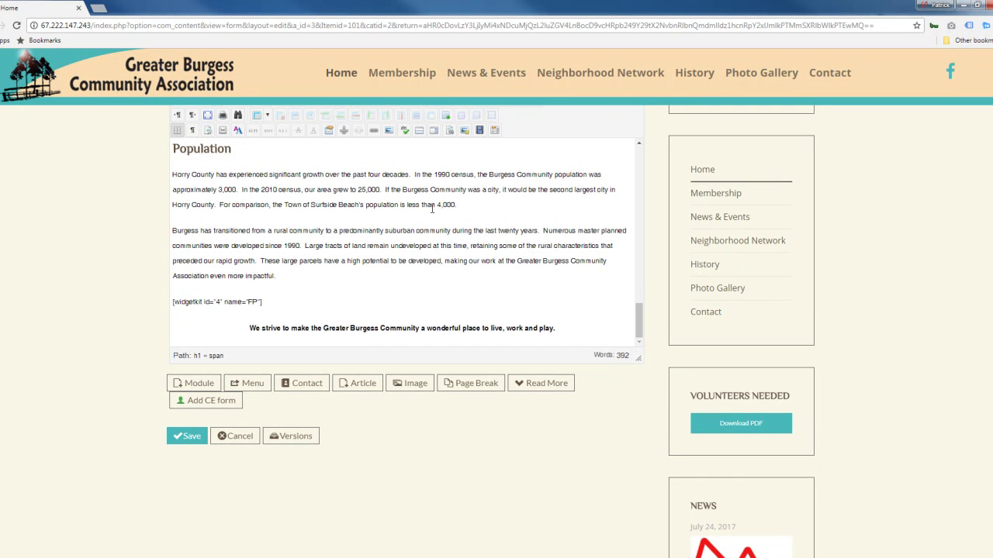
click(197, 436)
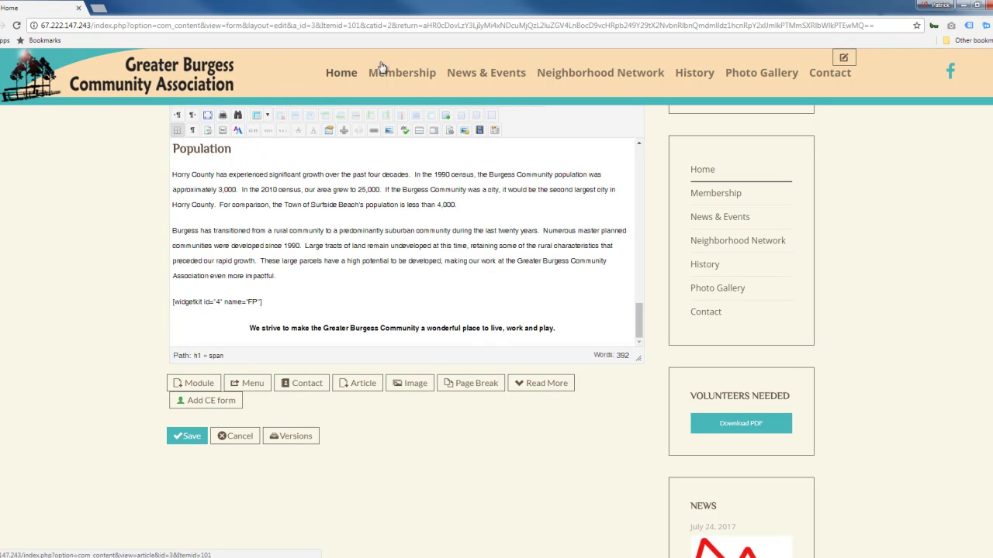
Step: Leave the article editor without saving by opening the News & Events page, and log out of the site from its login form
scroll(496, 326, down, 7)
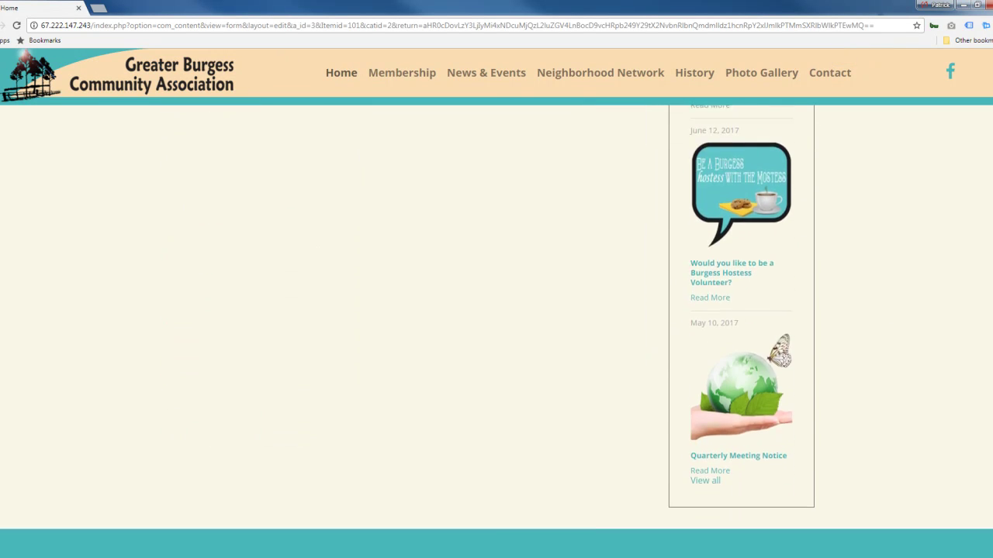
scroll(496, 326, up, 7)
scroll(496, 330, up, 1)
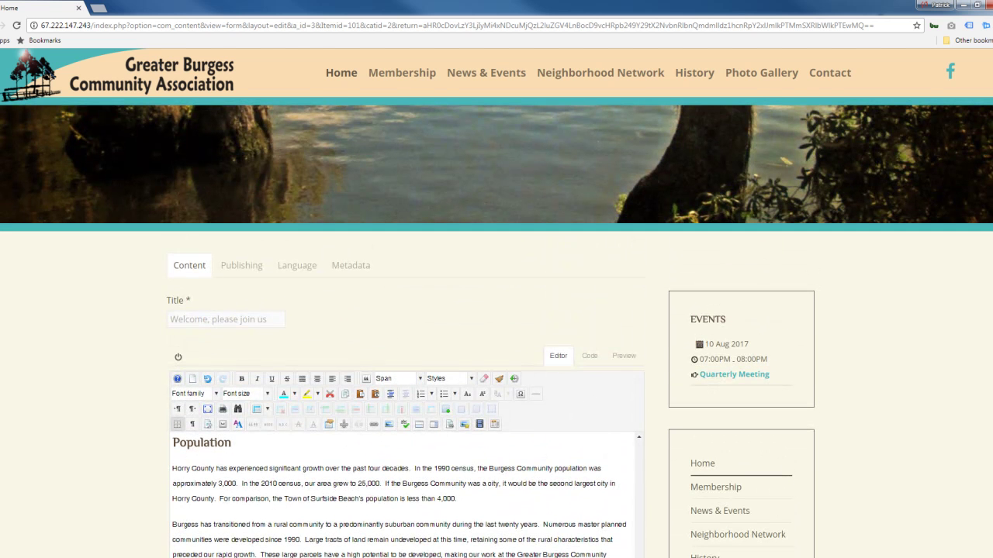
click(489, 74)
click(538, 88)
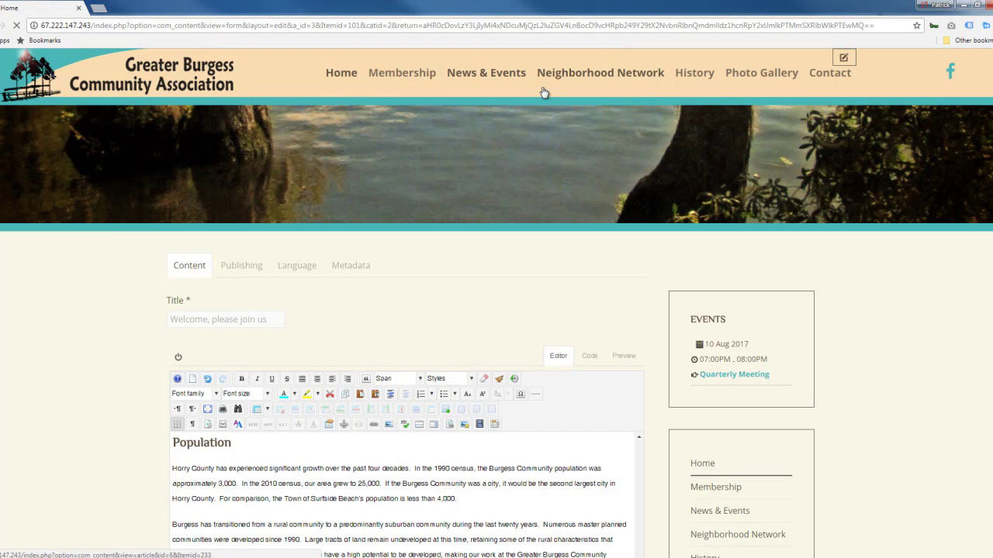
scroll(632, 555, down, 10)
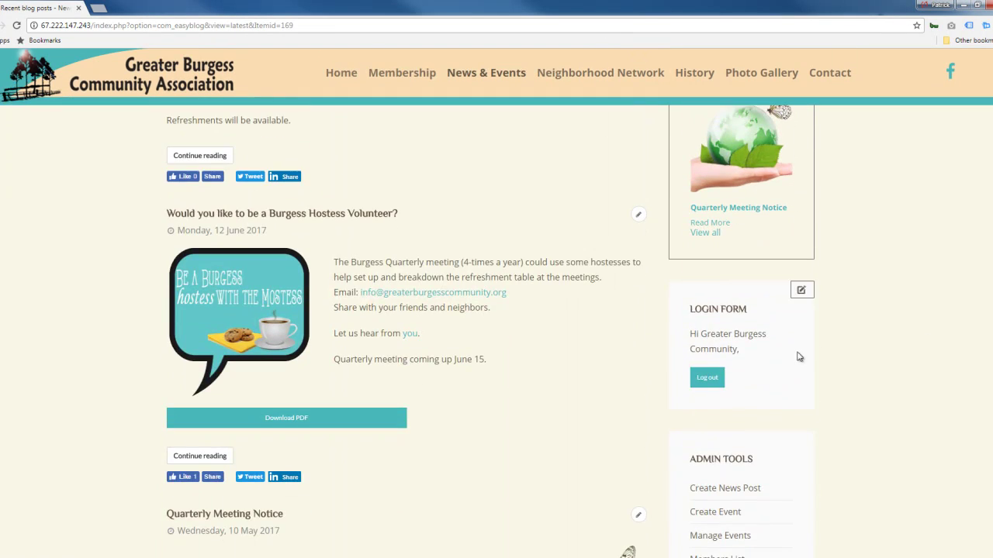
click(712, 381)
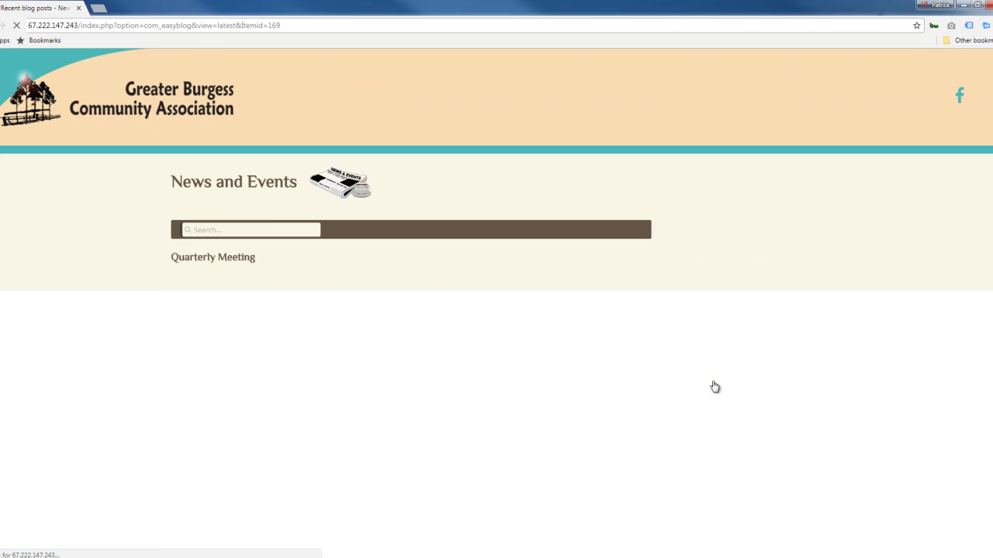